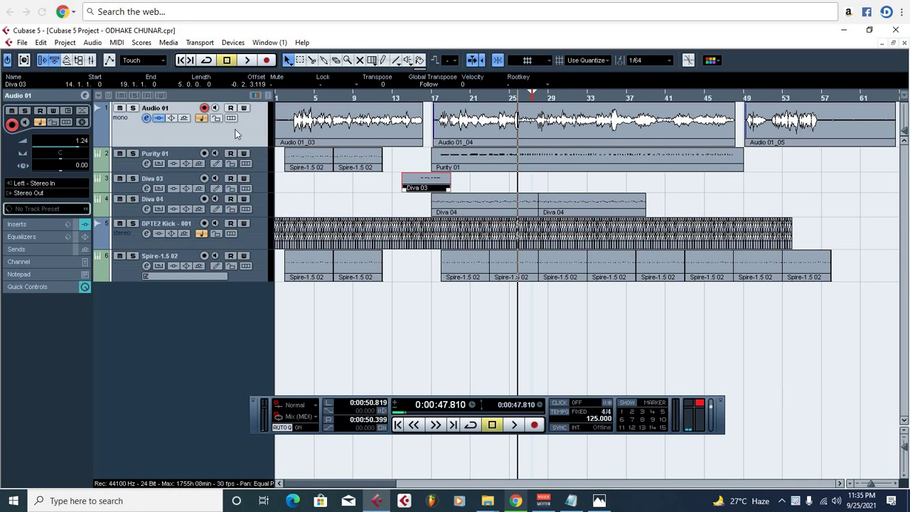
# Play the project from just before bar 16 to hear the vocal with the full arrangement.
pyautogui.click(320, 126)
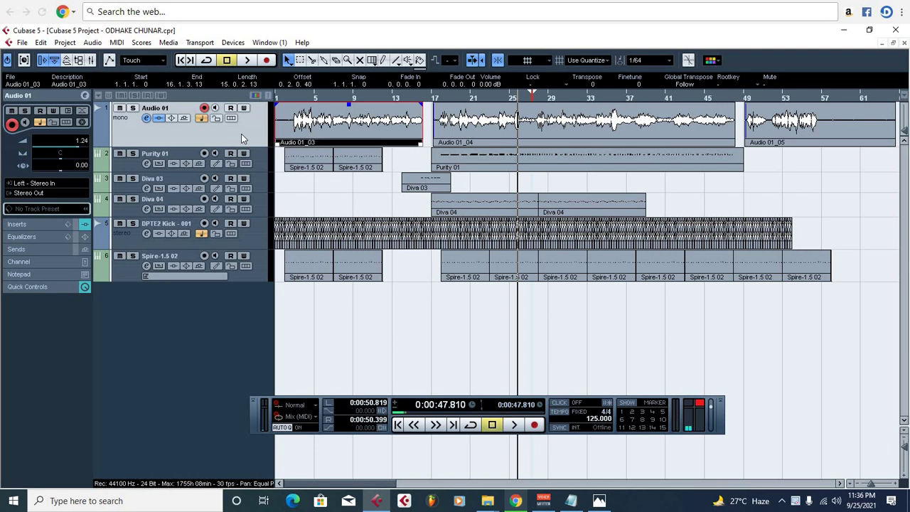
pyautogui.click(421, 98)
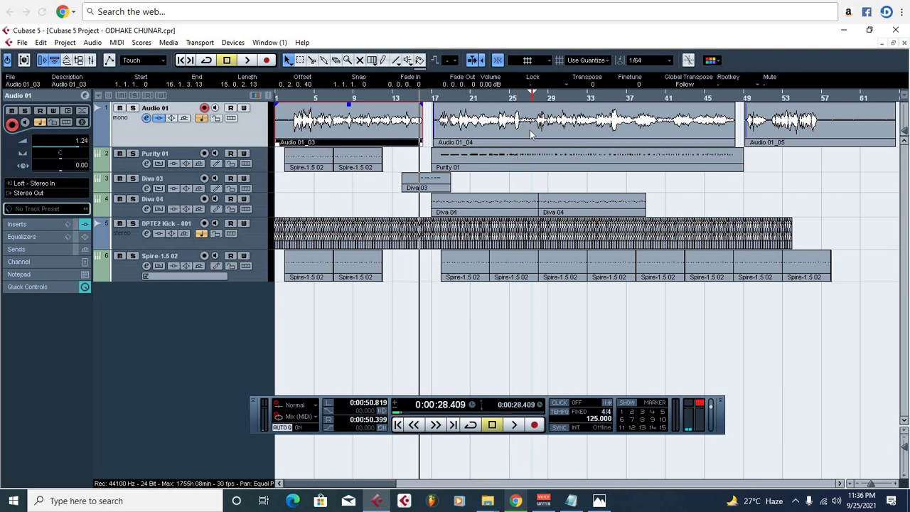
pyautogui.press('space')
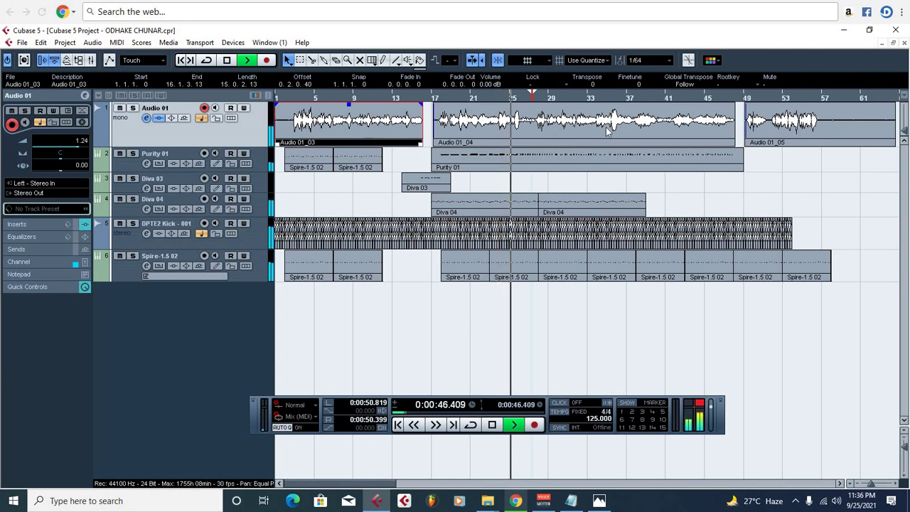
pyautogui.press('space')
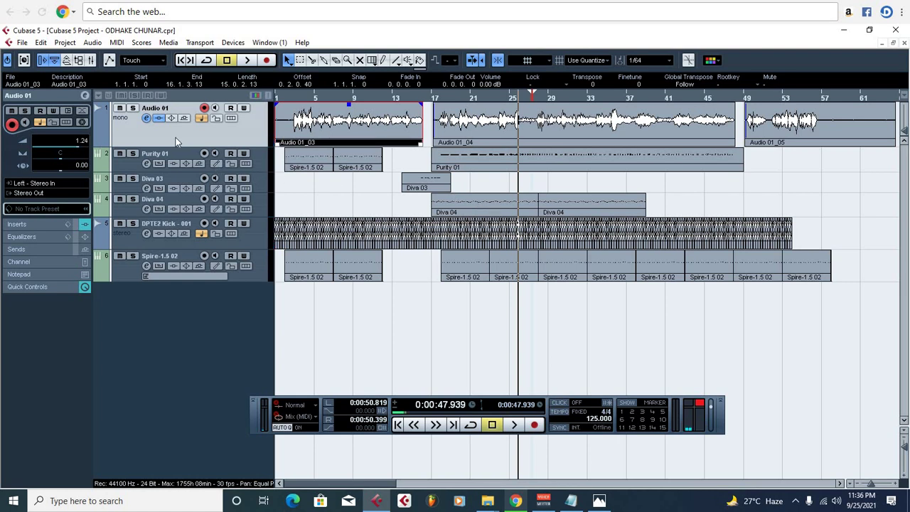
# Solo the Audio 01 track and place the playhead near the start of the Audio 01_04 event, just after bar 17.
pyautogui.press('s')
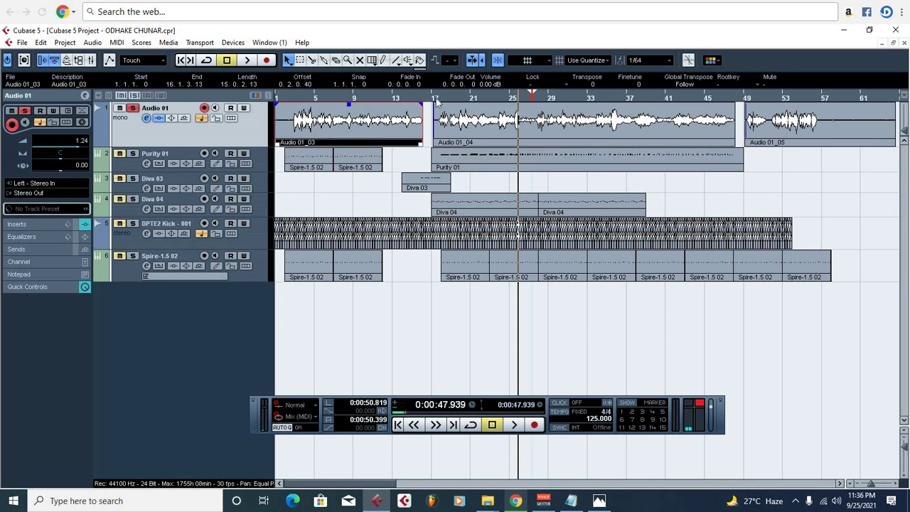
pyautogui.click(435, 96)
pyautogui.press('h')
pyautogui.press('h')
pyautogui.press('h')
pyautogui.press('h')
pyautogui.press('h')
pyautogui.press('h')
pyautogui.press('h')
pyautogui.press('h')
pyautogui.press('h')
pyautogui.press('h')
pyautogui.press('h')
pyautogui.press('h')
pyautogui.press('h')
pyautogui.press('h')
pyautogui.press('h')
pyautogui.press('h')
pyautogui.press('h')
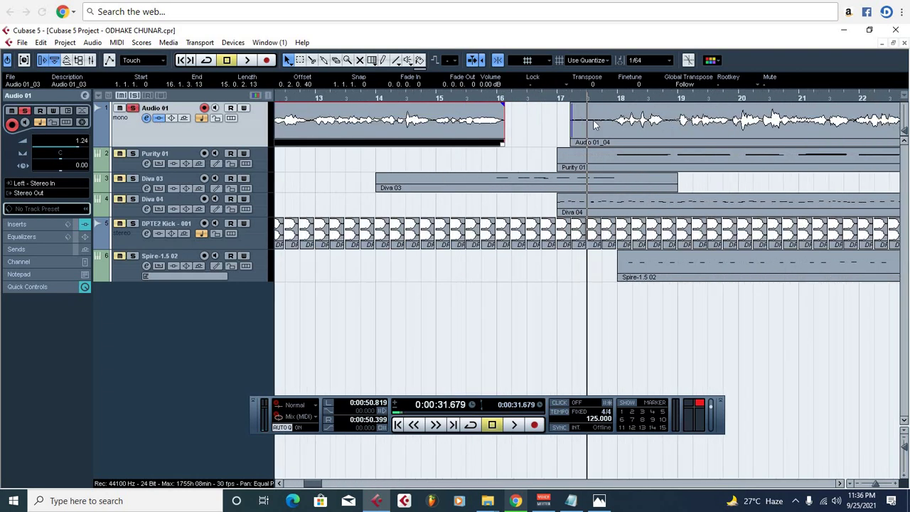
# Split the Audio 01_04 event just before bar 18 and select the short quiet piece at its start.
pyautogui.press('g')
pyautogui.press('g')
pyautogui.press('g')
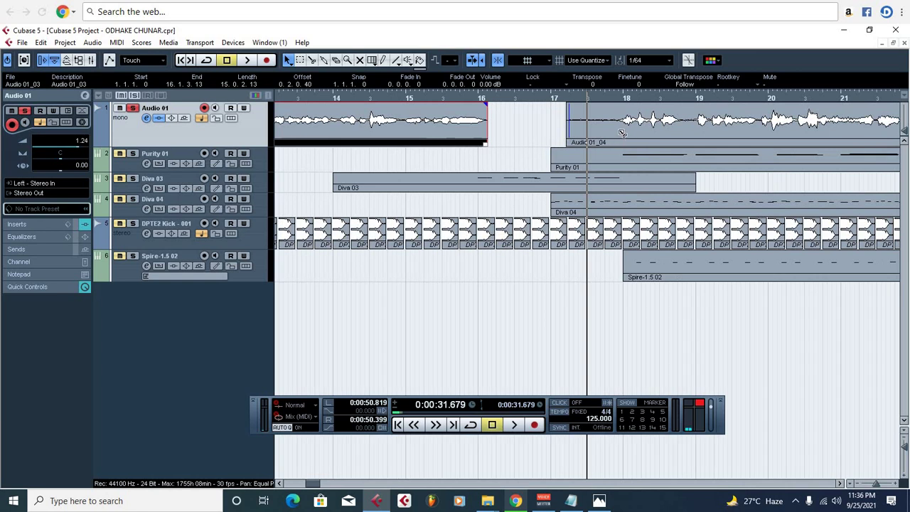
pyautogui.click(585, 133)
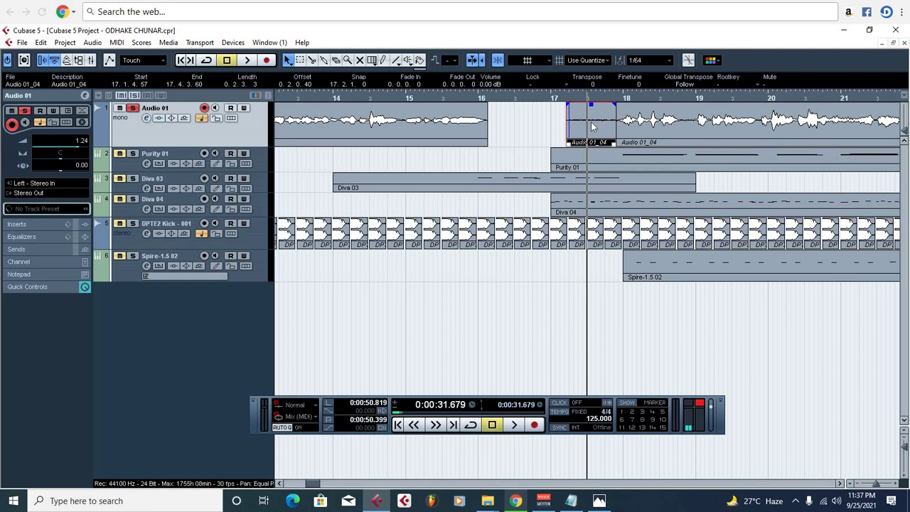
pyautogui.press('h')
pyautogui.press('h')
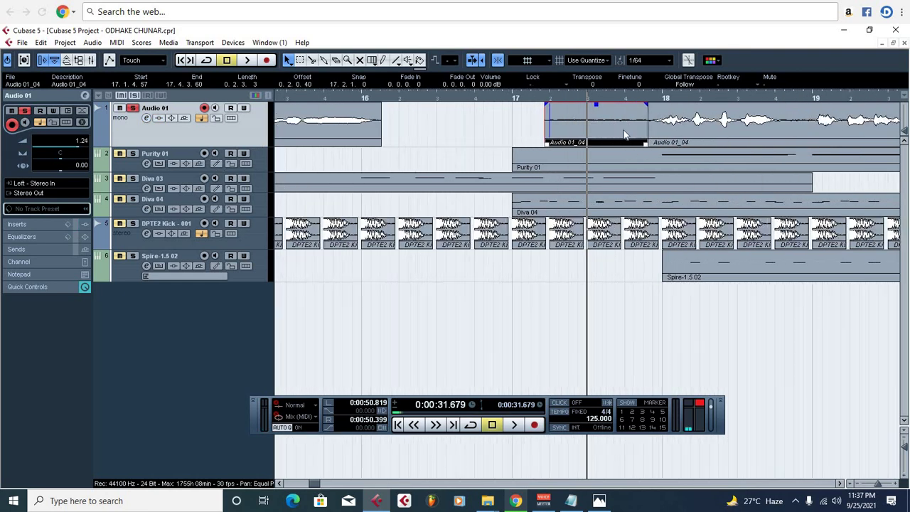
pyautogui.press('g')
pyautogui.press('g')
pyautogui.press('g')
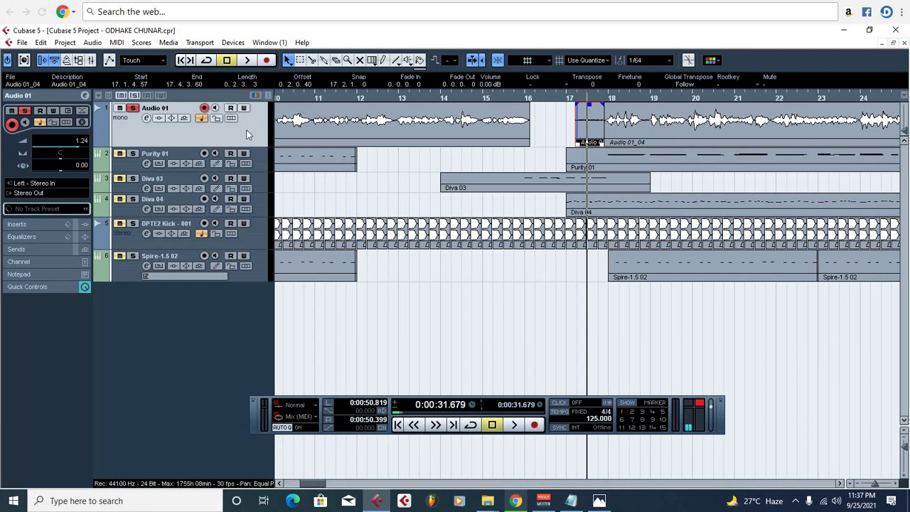
# Insert the Gate dynamics effect in the first insert slot of the Audio 01 track.
pyautogui.click(147, 119)
pyautogui.click(377, 145)
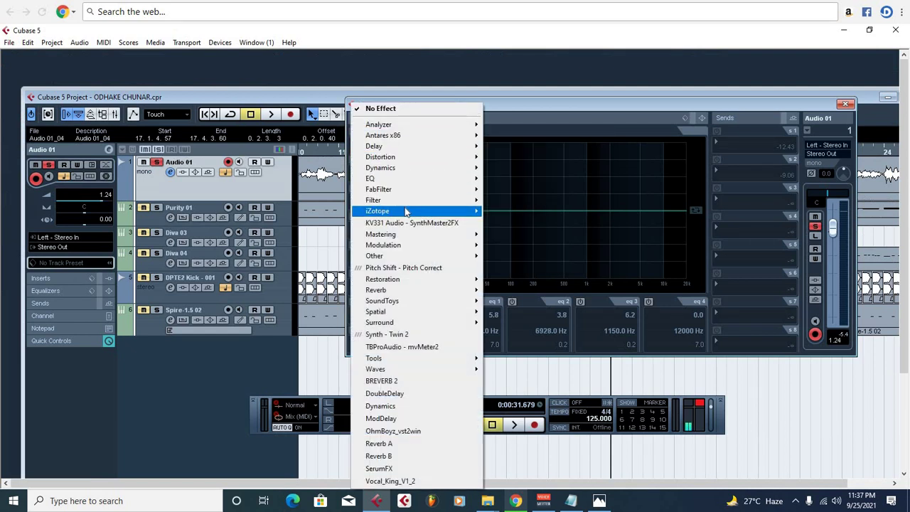
pyautogui.moveTo(403, 212)
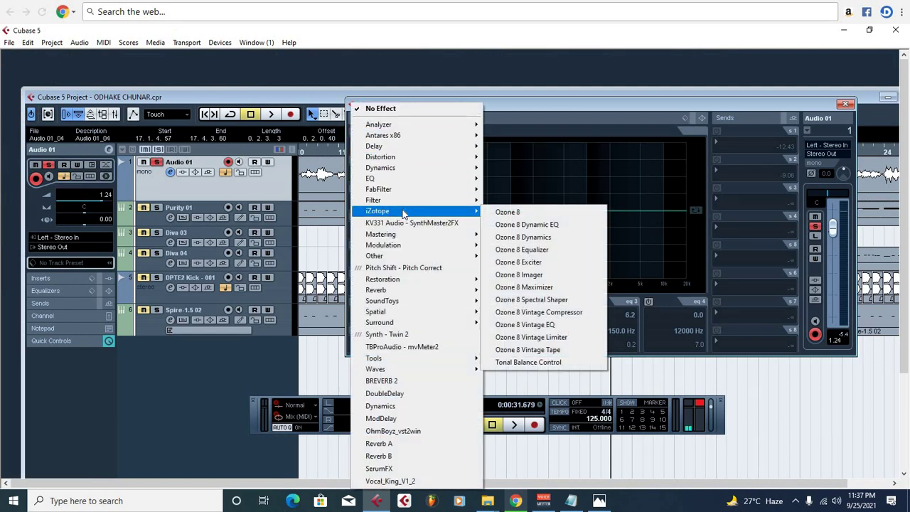
pyautogui.moveTo(396, 169)
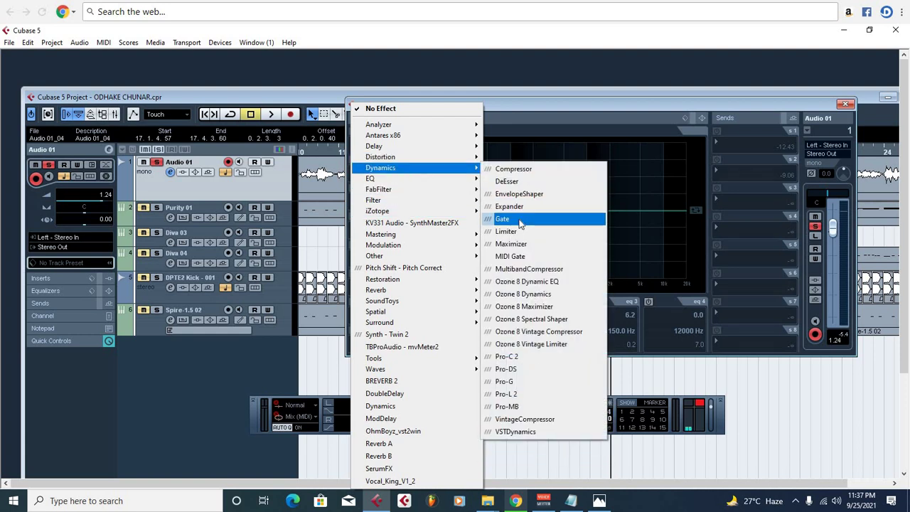
pyautogui.click(521, 223)
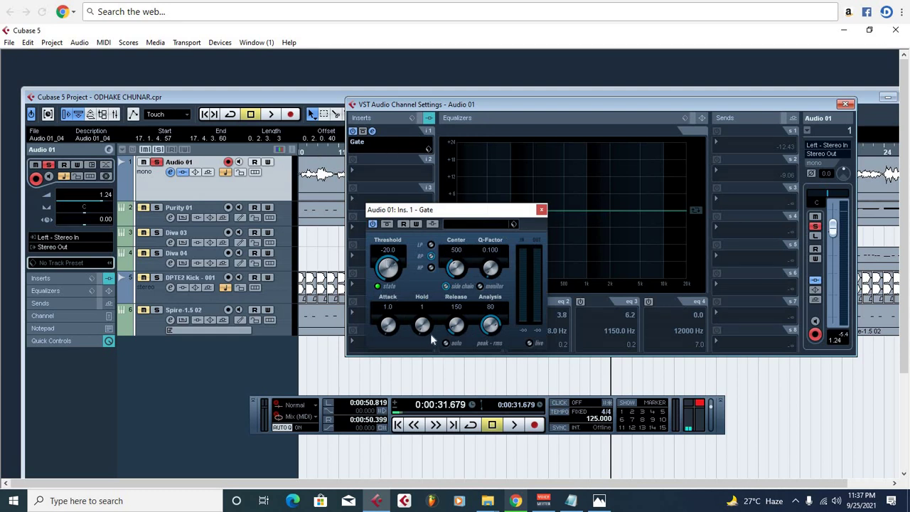
pyautogui.click(845, 105)
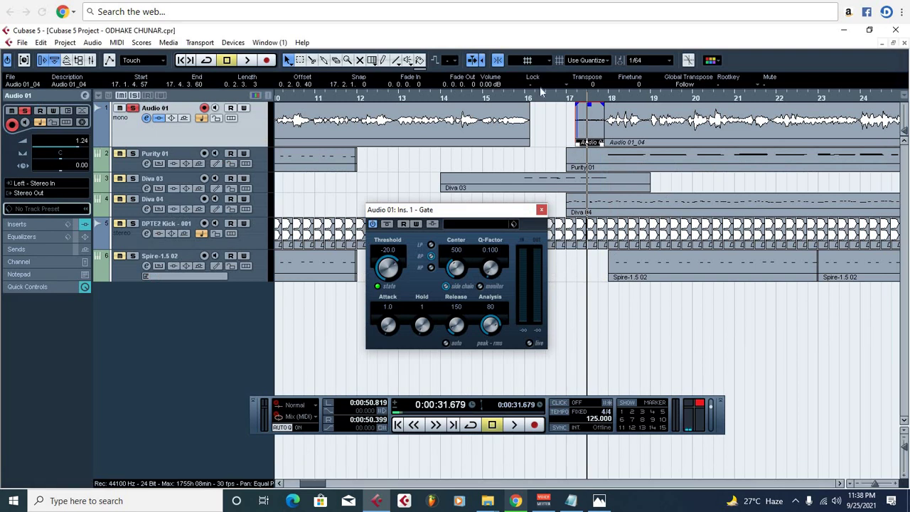
# Raise the volume of the short Audio 01_04 piece to 24 dB and play it through the Gate.
pyautogui.click(491, 91)
pyautogui.moveTo(491, 90); pyautogui.dragTo(510, 73)
pyautogui.click(573, 94)
pyautogui.press('space')
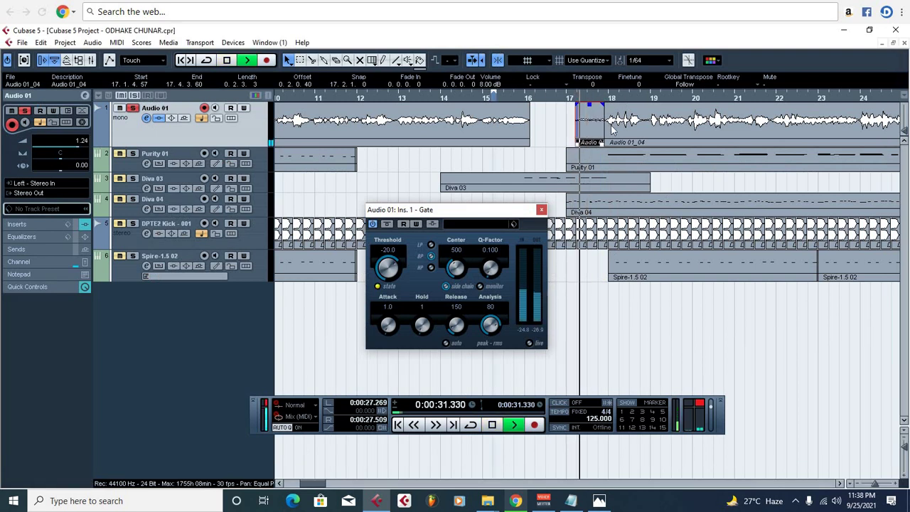
pyautogui.click(580, 96)
pyautogui.moveTo(496, 86); pyautogui.dragTo(506, 41)
pyautogui.press('space')
pyautogui.press('space')
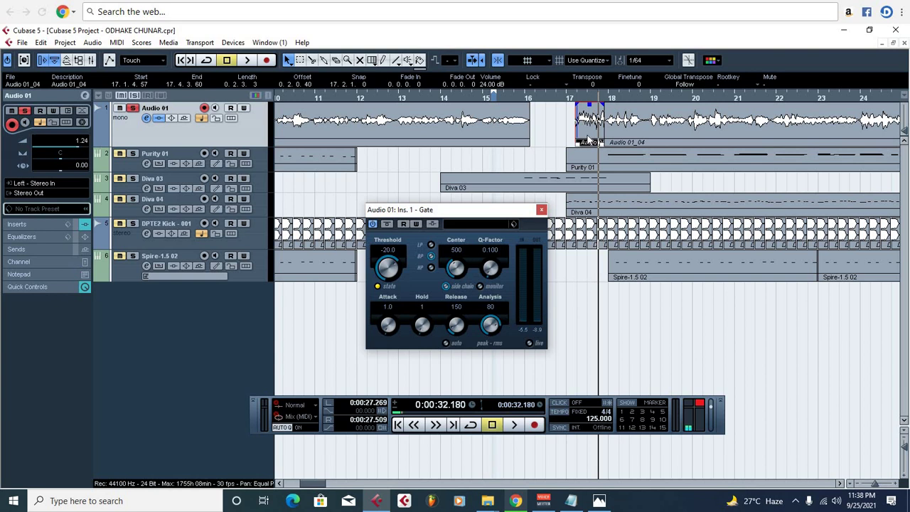
pyautogui.click(571, 501)
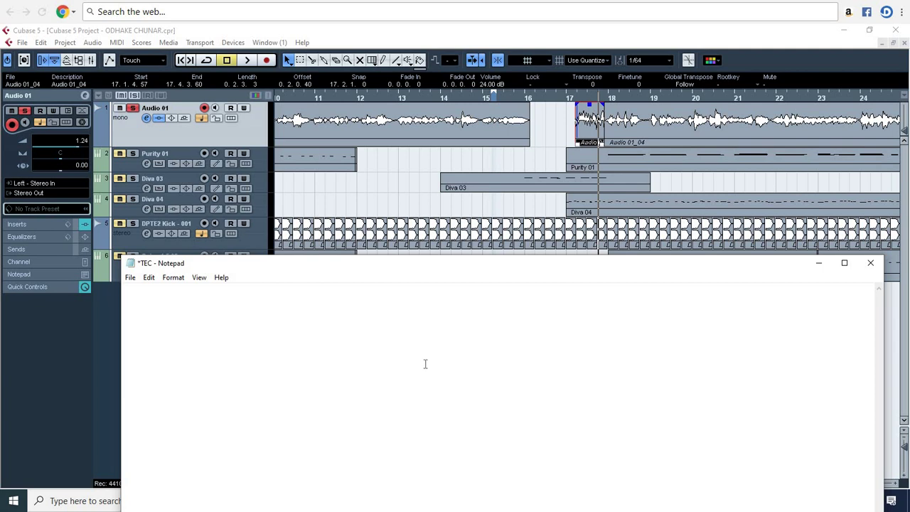
pyautogui.click(818, 263)
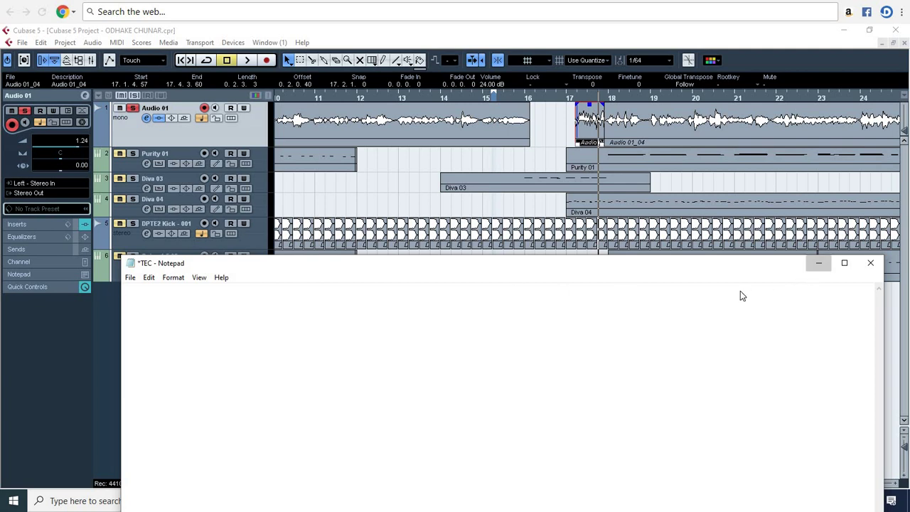
# Close the Gate window and insert Auto-Tune_Evo_VST in the second insert slot of the Audio 01 track.
pyautogui.click(541, 209)
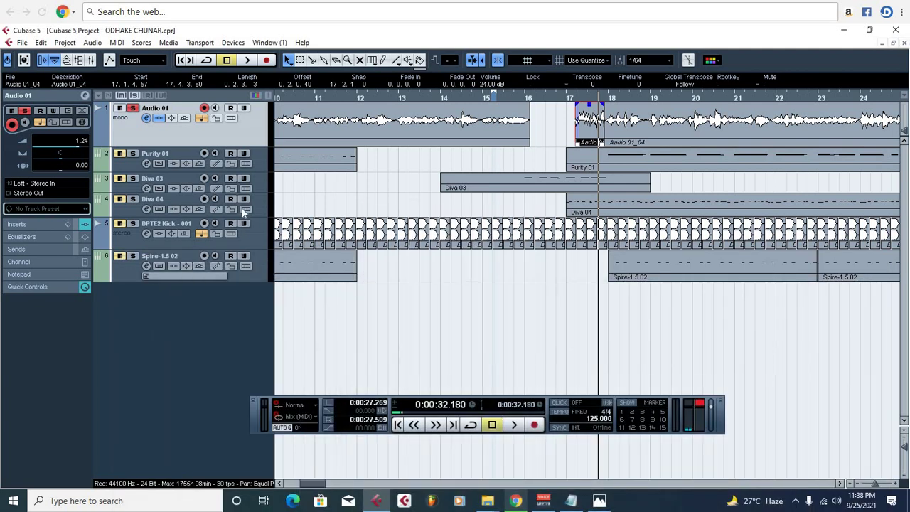
pyautogui.click(147, 119)
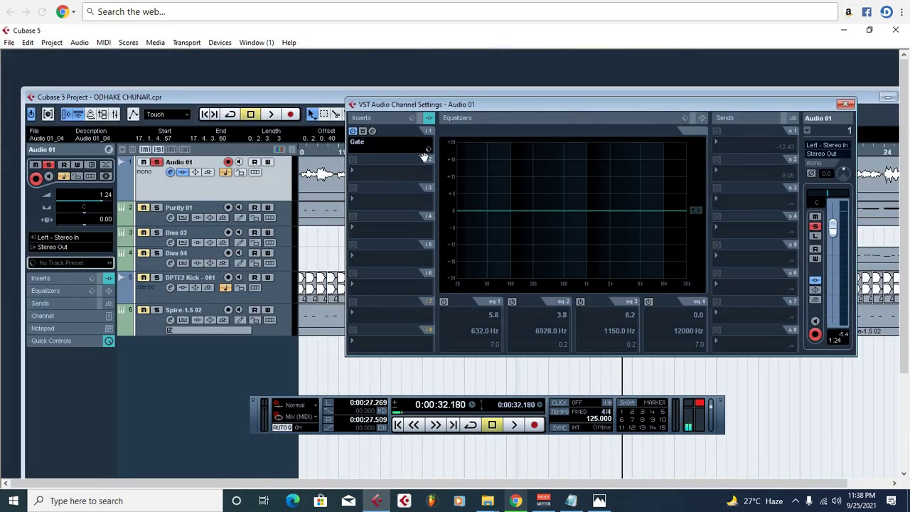
pyautogui.click(390, 144)
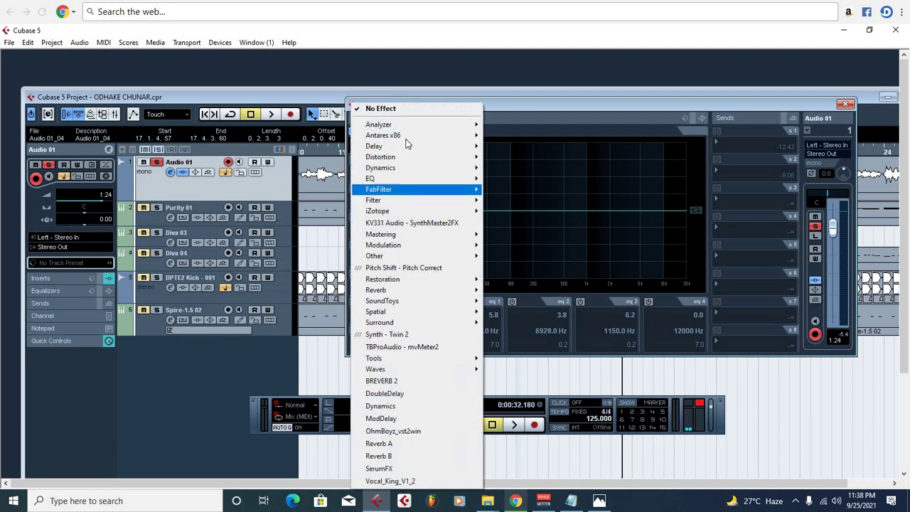
pyautogui.moveTo(408, 136)
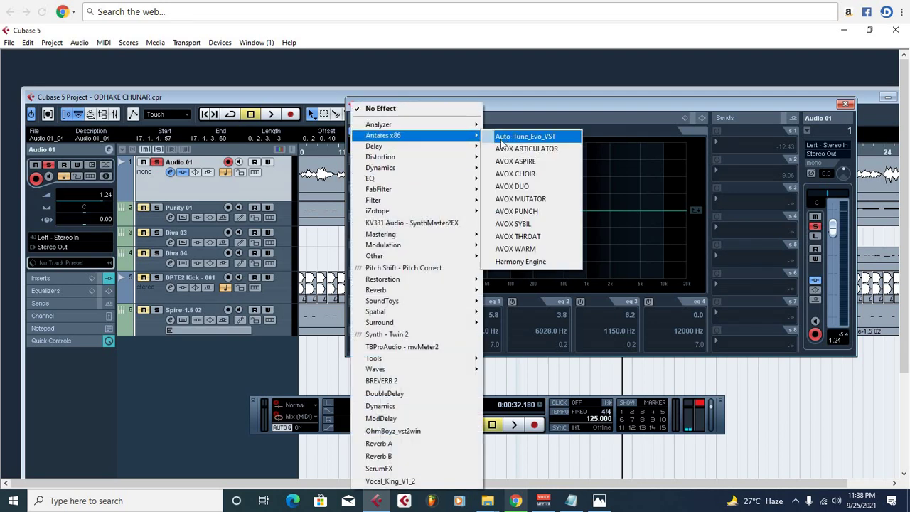
pyautogui.click(504, 135)
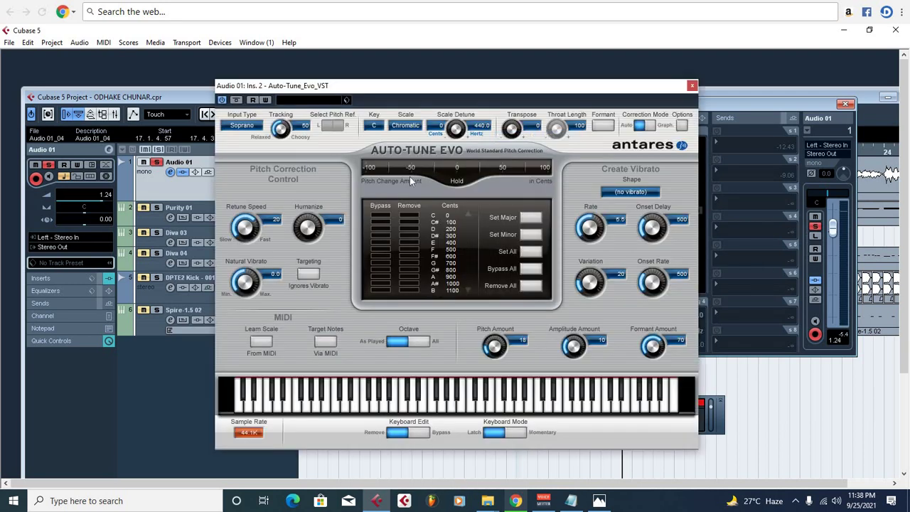
pyautogui.click(693, 88)
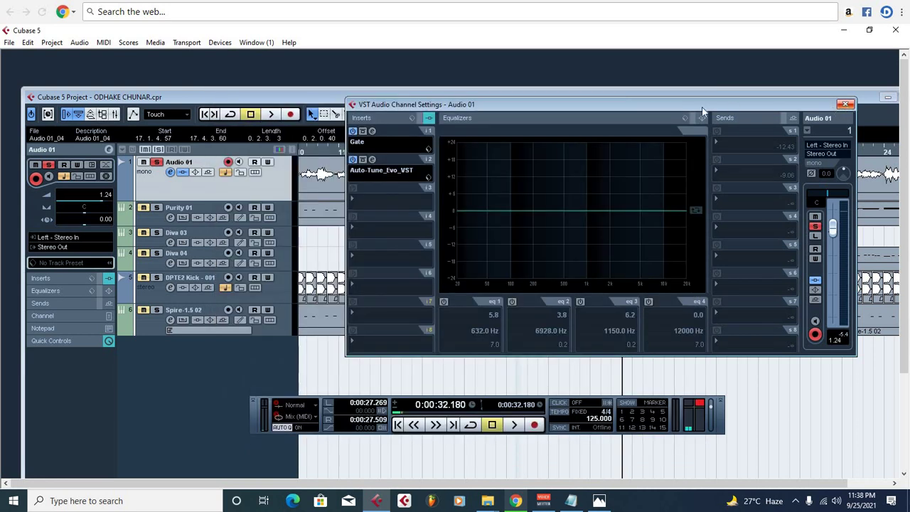
pyautogui.click(847, 105)
# Analyze the pitch of the long Audio 01_04 event with VariAudio Pitch & Warp in the Sample Editor, and close the editor.
pyautogui.doubleClick(637, 98)
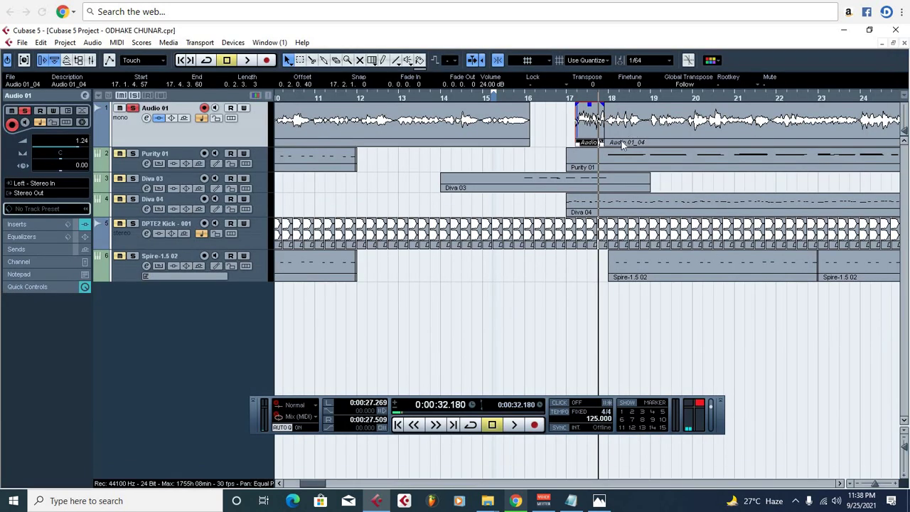
pyautogui.press('g')
pyautogui.press('g')
pyautogui.press('g')
pyautogui.click(601, 137)
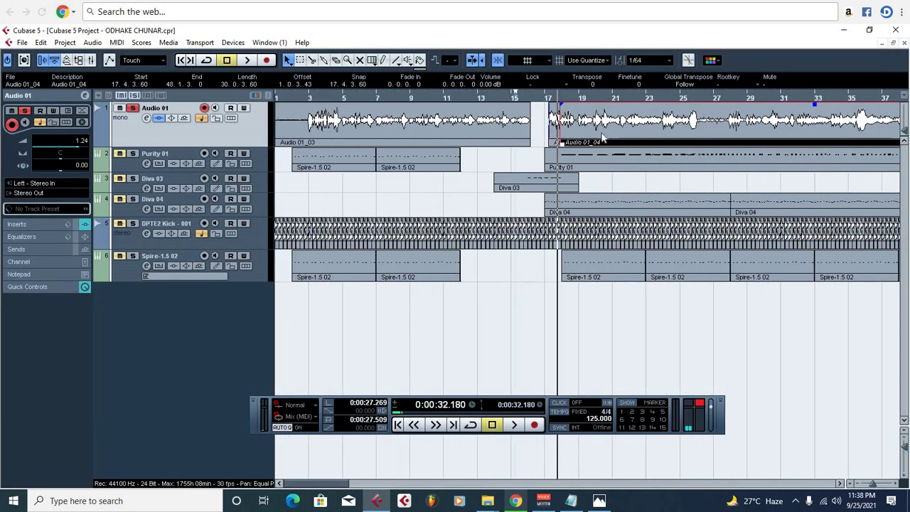
pyautogui.press('g')
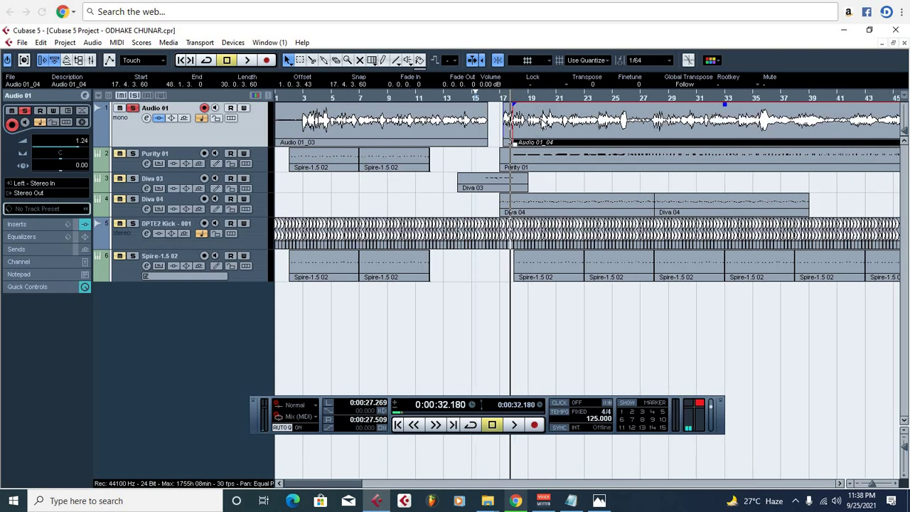
pyautogui.doubleClick(511, 141)
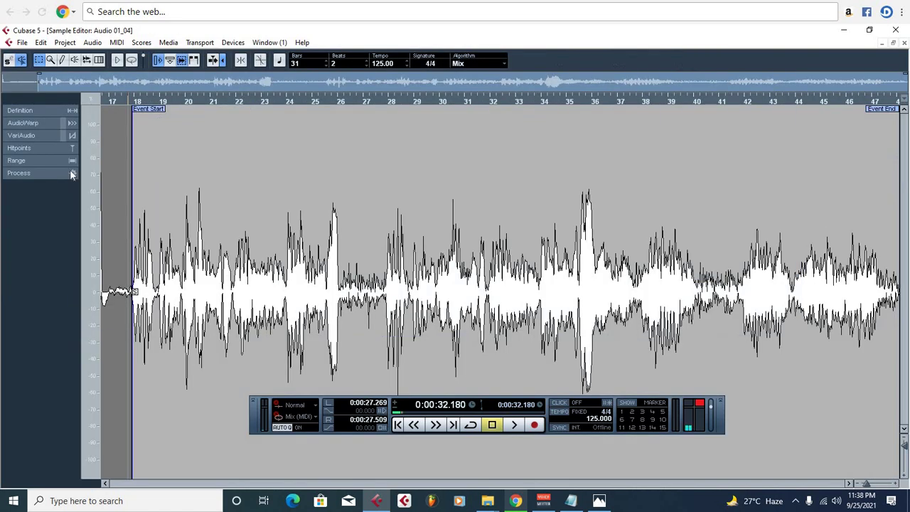
pyautogui.click(39, 136)
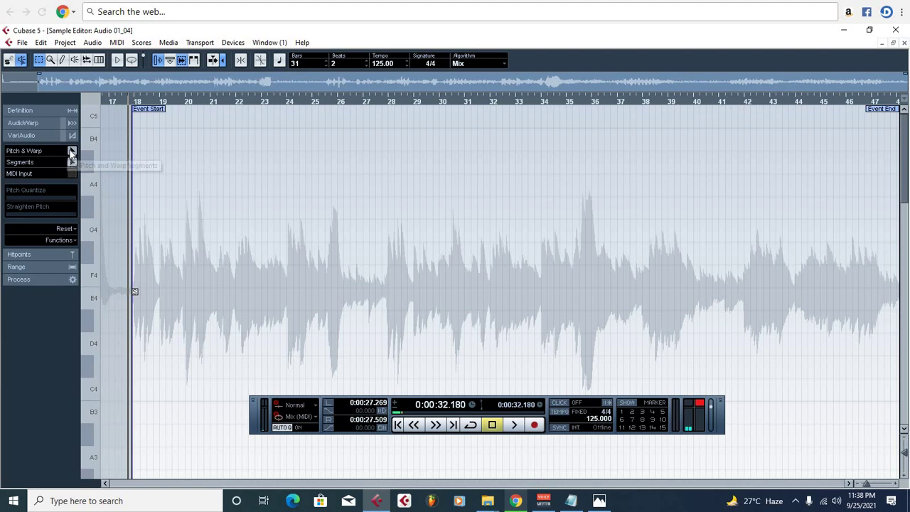
pyautogui.click(71, 151)
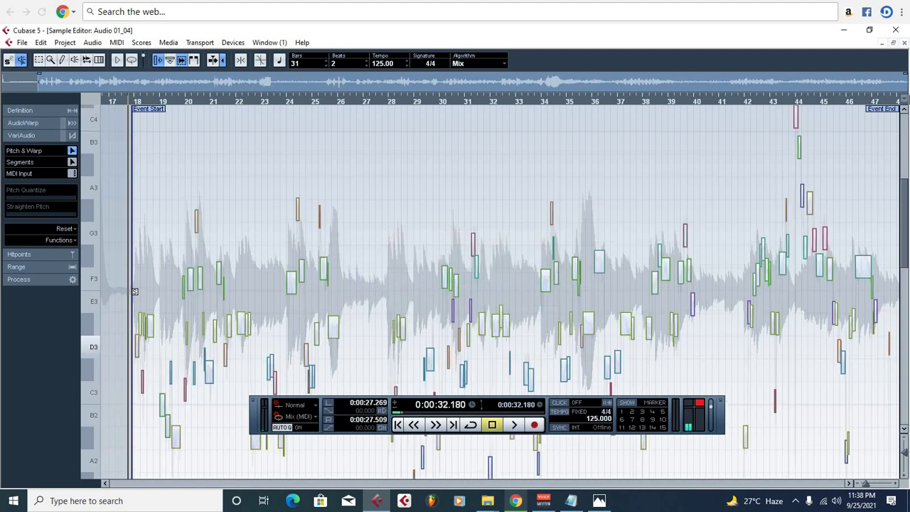
pyautogui.click(904, 43)
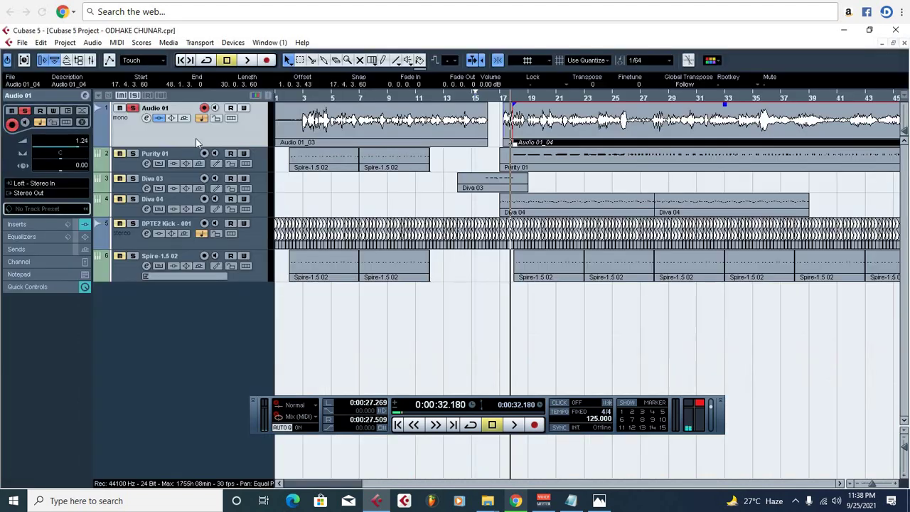
# Insert FabFilter Pro-Q 3 in the third insert slot of the Audio 01 track.
pyautogui.click(146, 118)
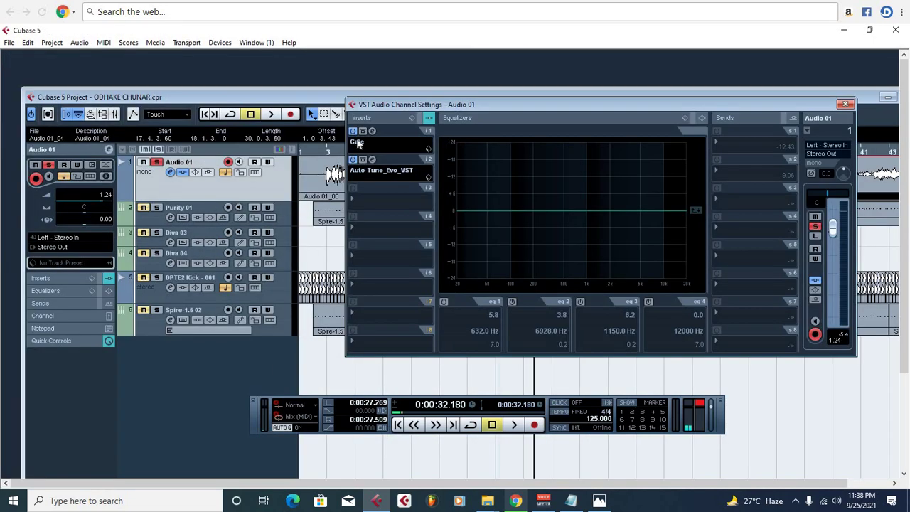
pyautogui.click(389, 204)
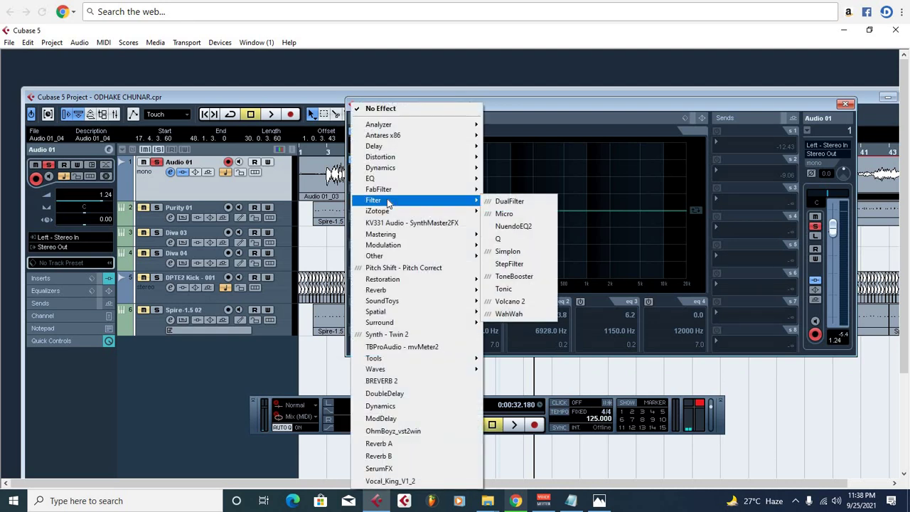
pyautogui.moveTo(379, 190)
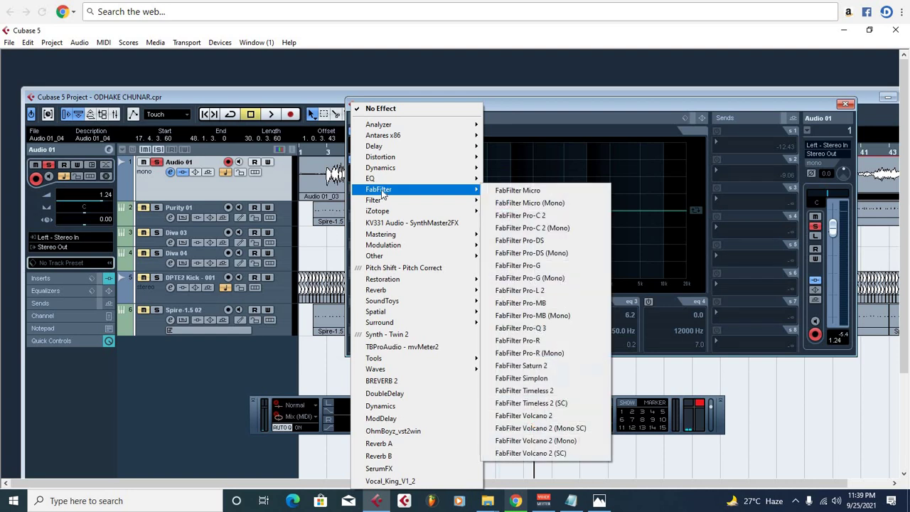
pyautogui.click(544, 332)
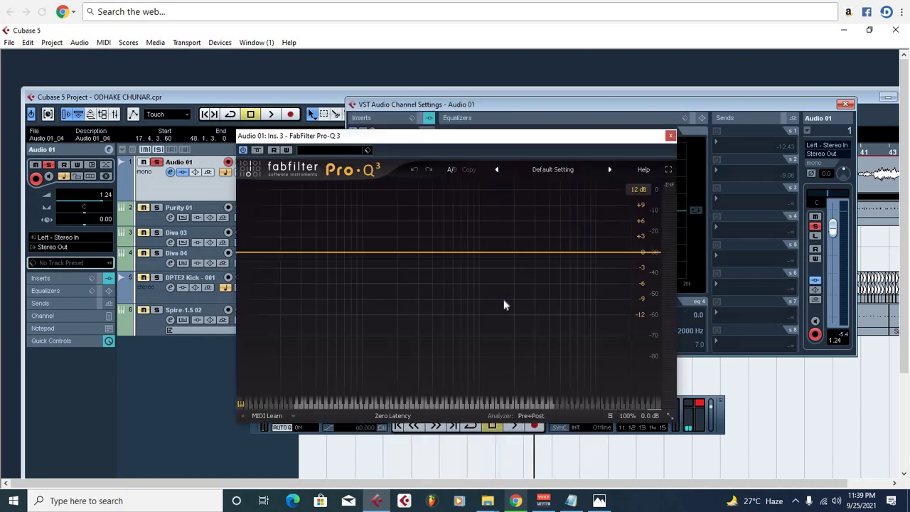
# Add a flat low band near 57 Hz, a cut of about 2.5 dB at 1038 Hz and a similar cut in the highs.
pyautogui.click(333, 254)
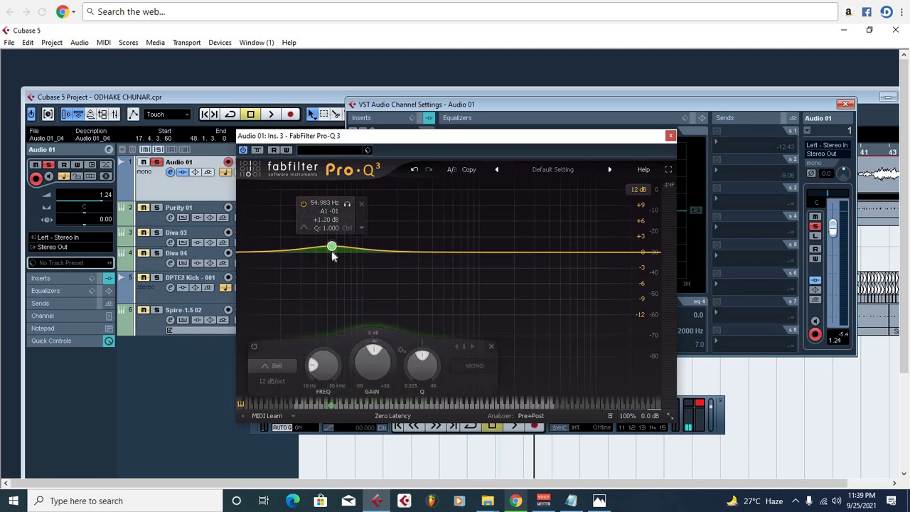
pyautogui.moveTo(333, 256); pyautogui.dragTo(334, 253)
pyautogui.moveTo(482, 254); pyautogui.dragTo(481, 265)
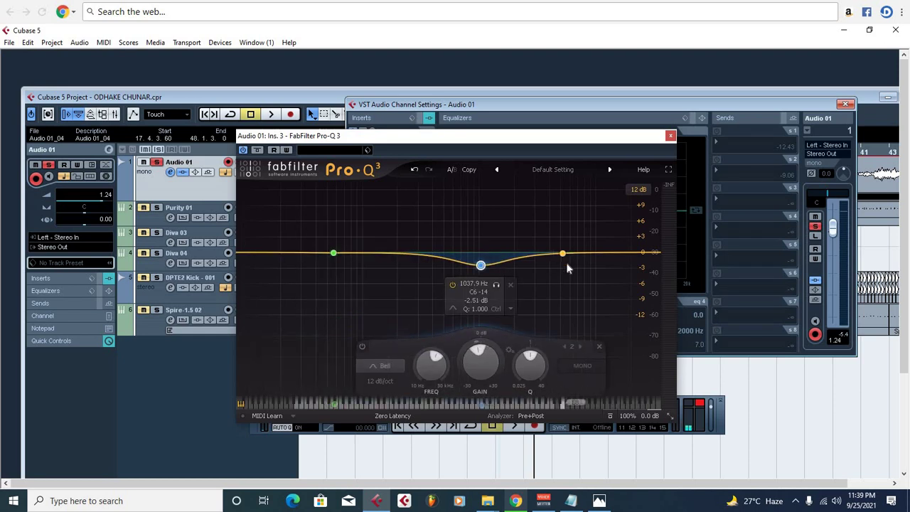
pyautogui.click(567, 267)
# Change the lowest Pro-Q 3 band to a Low Cut shape and move it up in frequency.
pyautogui.rightClick(332, 255)
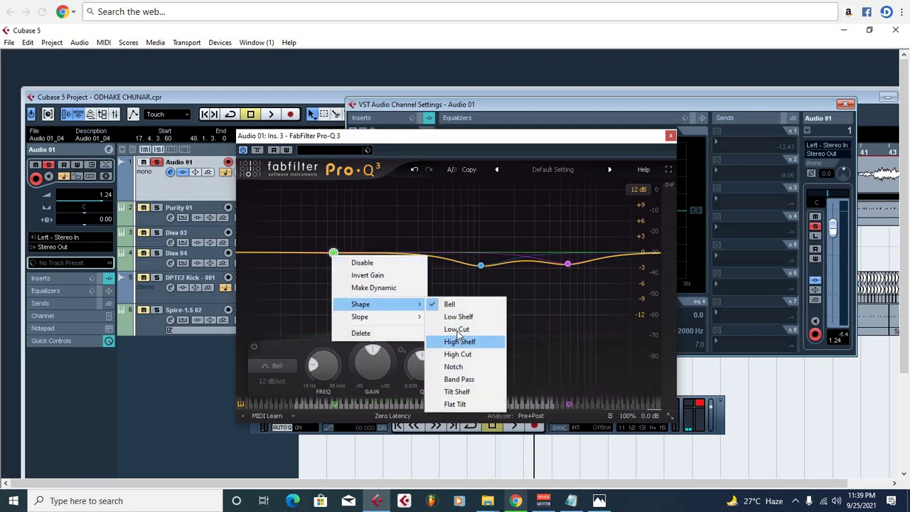
pyautogui.click(456, 330)
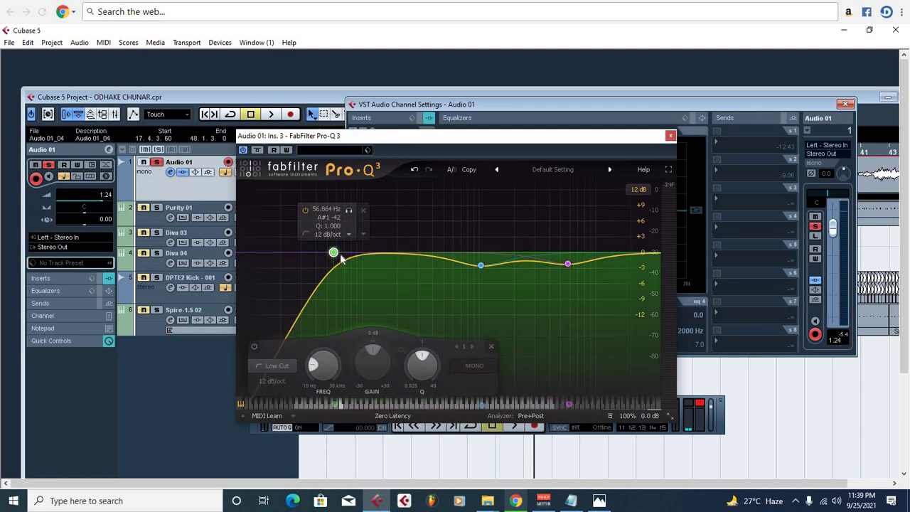
pyautogui.moveTo(340, 255); pyautogui.dragTo(366, 258)
# Add a bell cut of about 1.6 dB at 414 Hz with a Q of 1.22, and close the equalizer window.
pyautogui.click(439, 257)
pyautogui.click(435, 261)
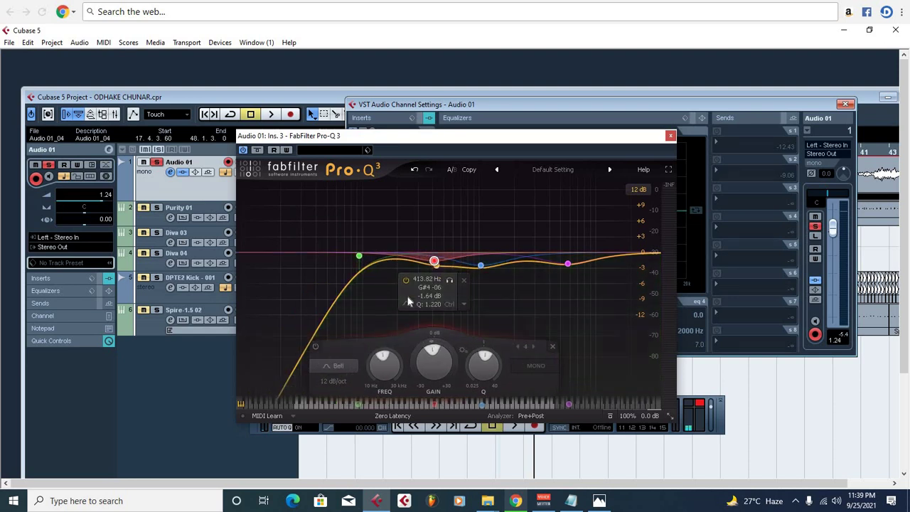
pyautogui.click(670, 136)
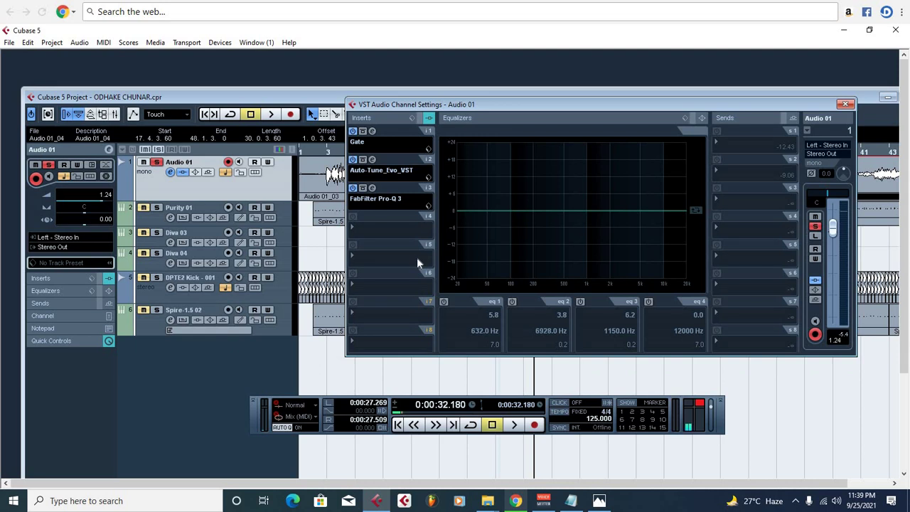
# Insert the DeEsser dynamics effect in the fourth insert slot and review the Gate's settings.
pyautogui.click(384, 227)
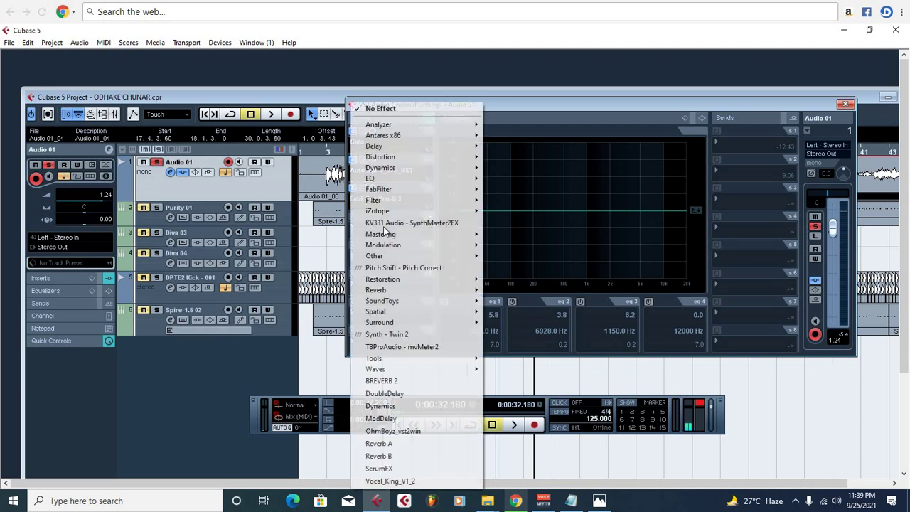
pyautogui.moveTo(390, 172)
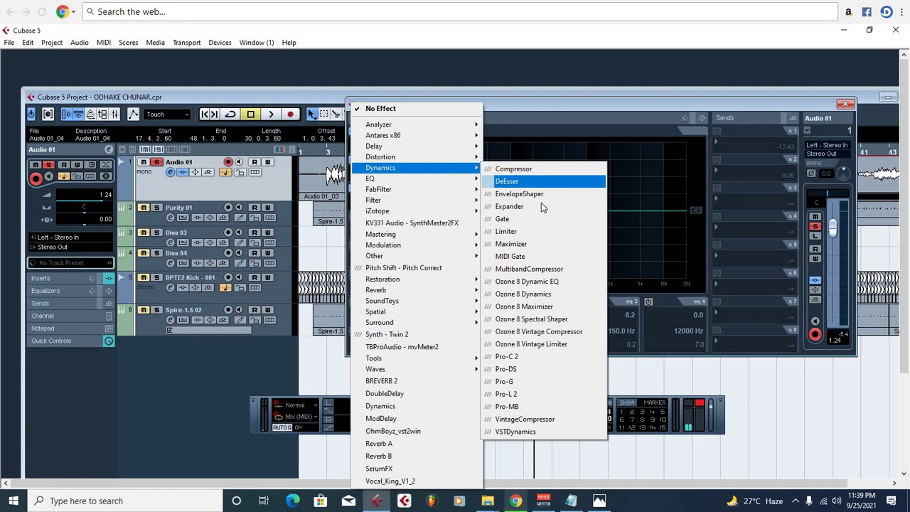
pyautogui.click(541, 182)
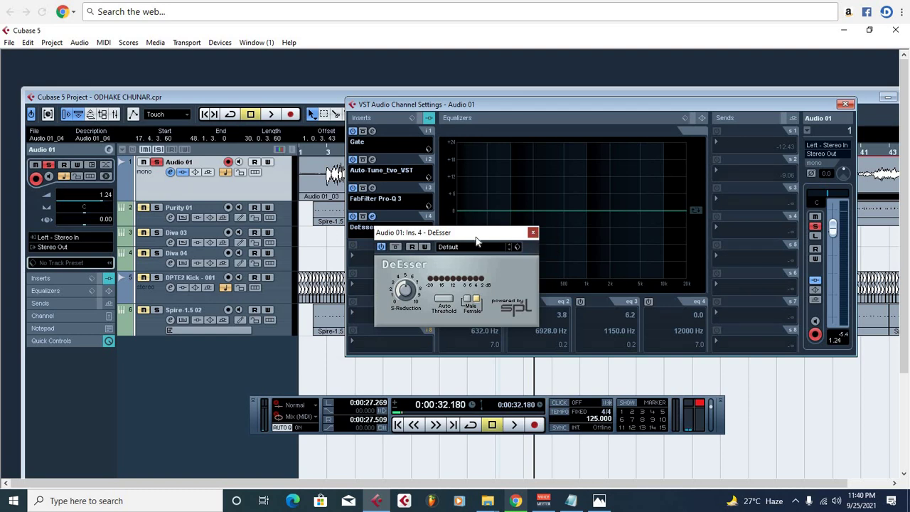
pyautogui.click(533, 233)
pyautogui.click(372, 132)
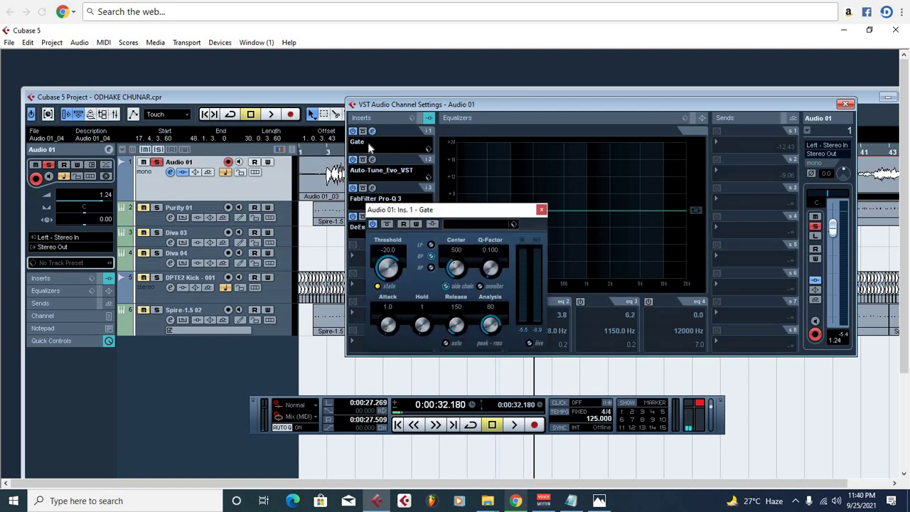
pyautogui.click(541, 209)
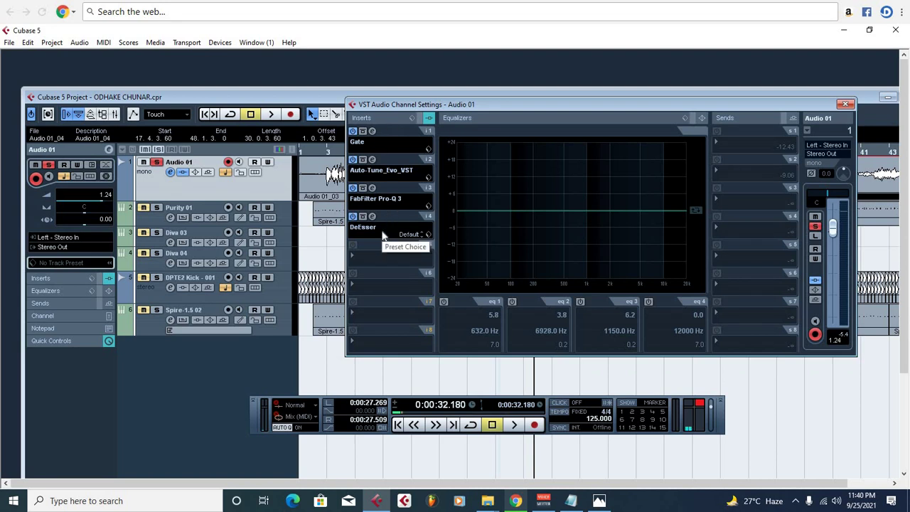
# Insert the Compressor dynamics effect in the fifth insert slot and review the third slot's Pro-Q 3 curve.
pyautogui.click(384, 263)
pyautogui.moveTo(410, 175)
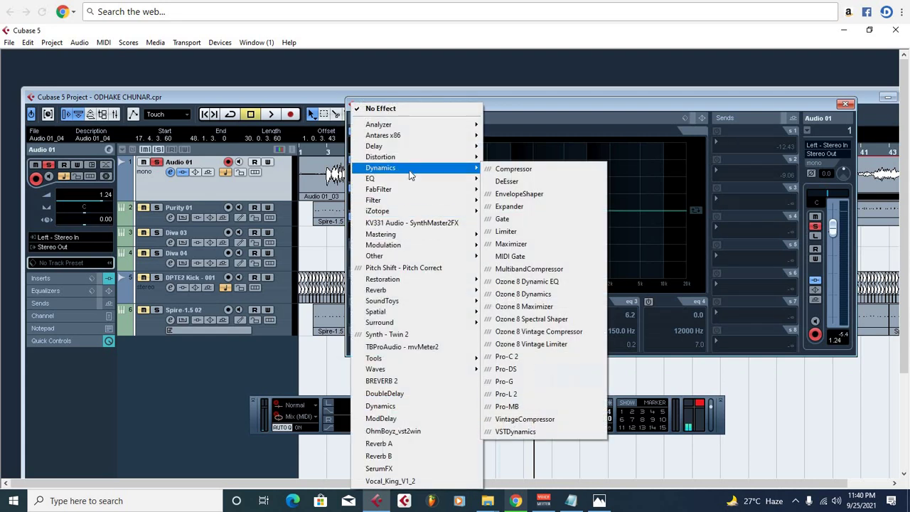
pyautogui.click(510, 168)
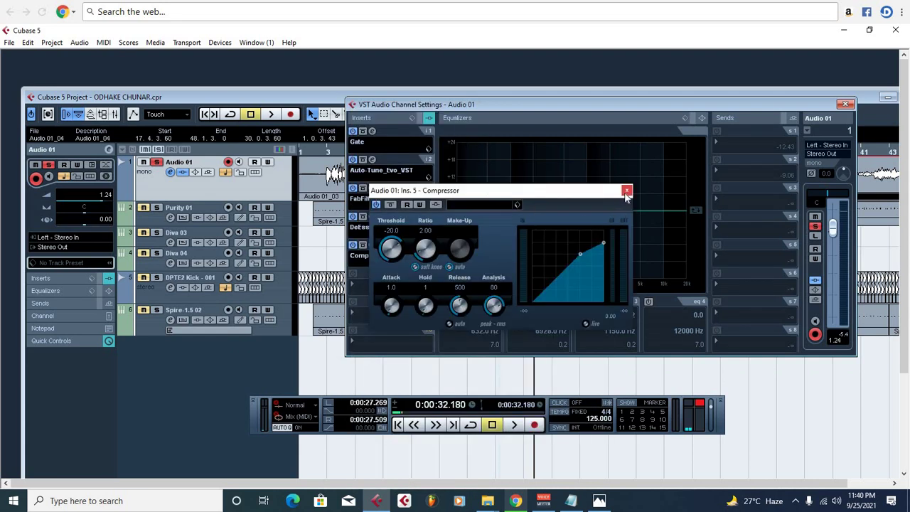
pyautogui.click(627, 192)
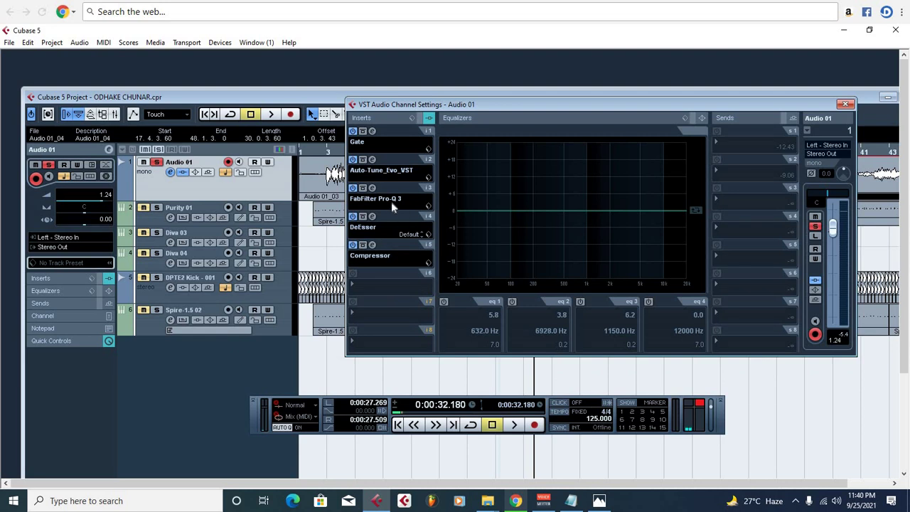
pyautogui.click(372, 188)
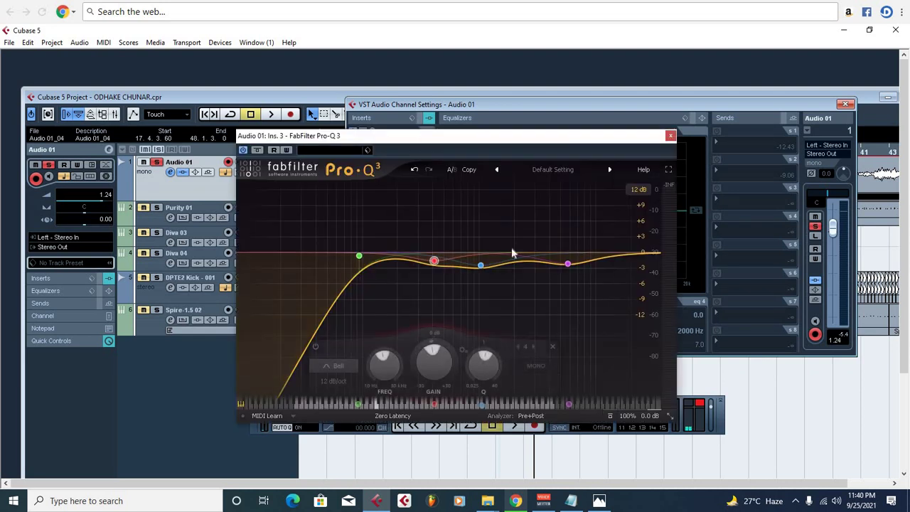
pyautogui.click(669, 136)
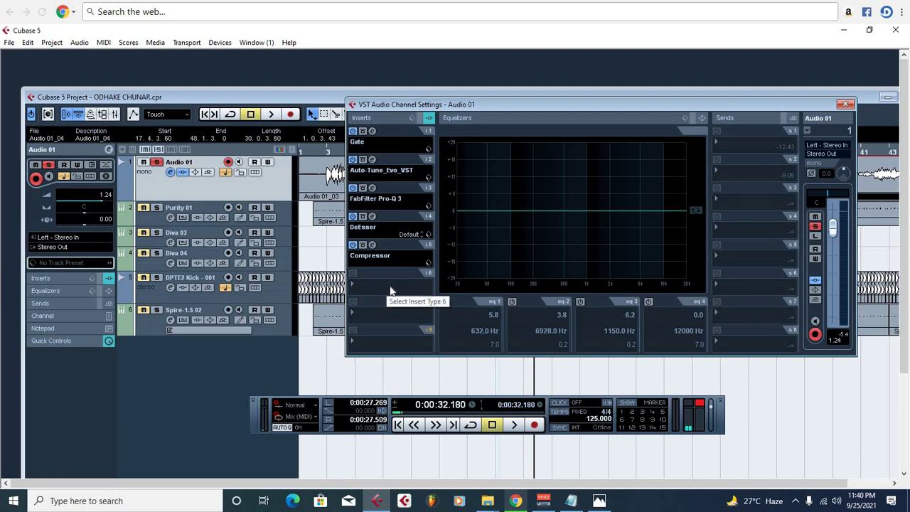
# Insert a second FabFilter Pro-Q 3 in the sixth insert slot.
pyautogui.click(388, 283)
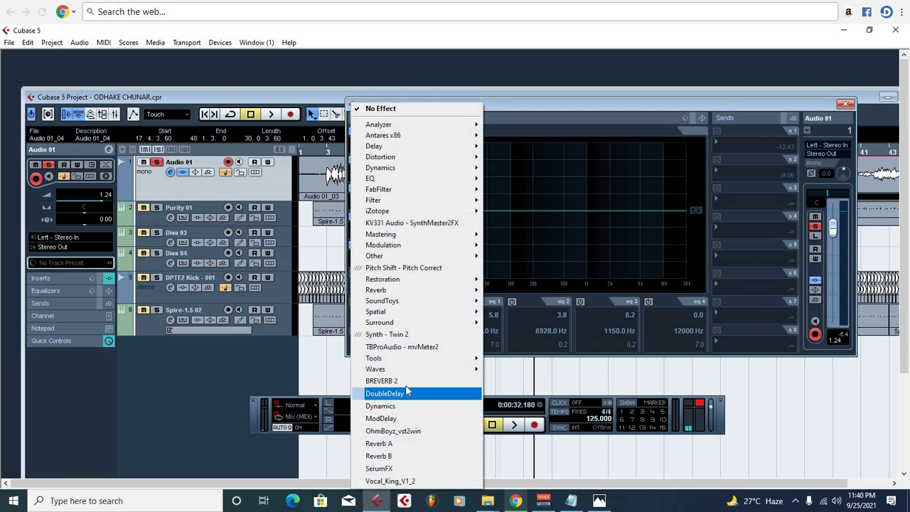
pyautogui.moveTo(409, 189)
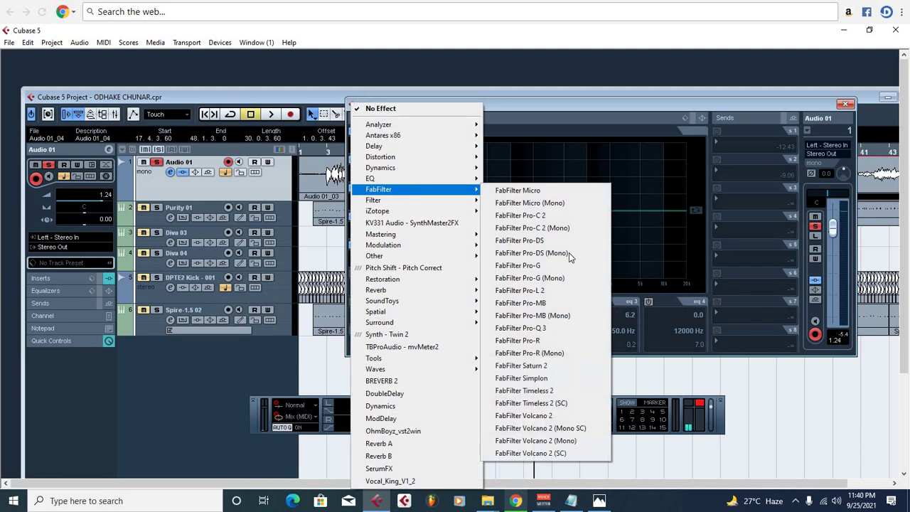
pyautogui.click(544, 328)
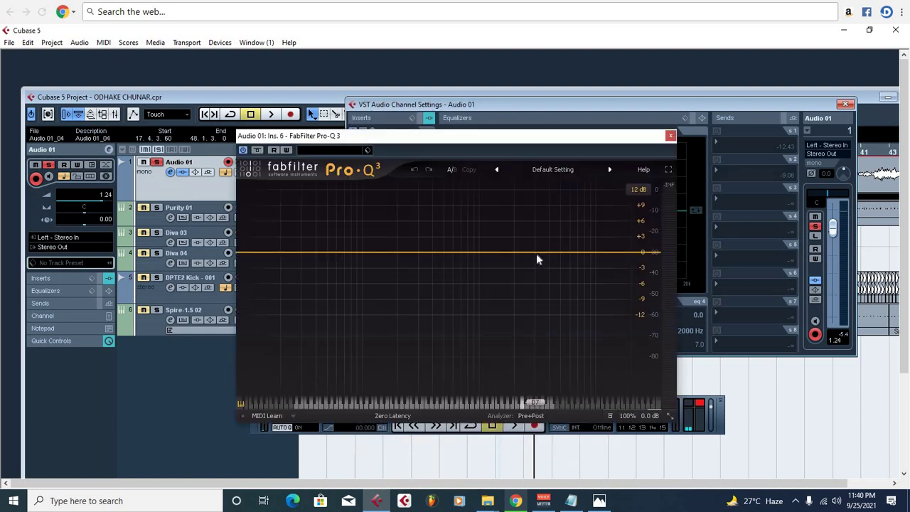
# Add bell boosts of about 1.6 dB at 226 Hz, 1.4 dB at 1061 Hz, 2 dB at 13995 Hz and a slight one between the upper two.
pyautogui.click(552, 248)
pyautogui.click(482, 245)
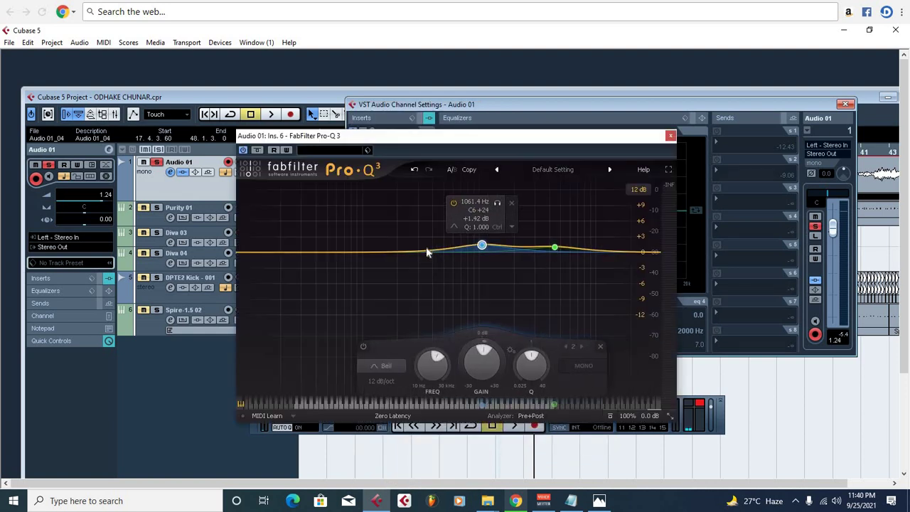
pyautogui.click(404, 246)
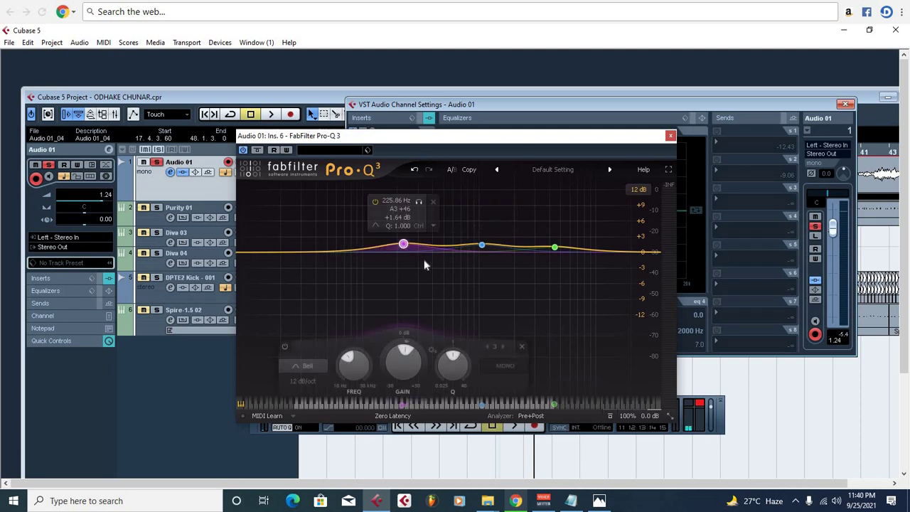
pyautogui.click(612, 244)
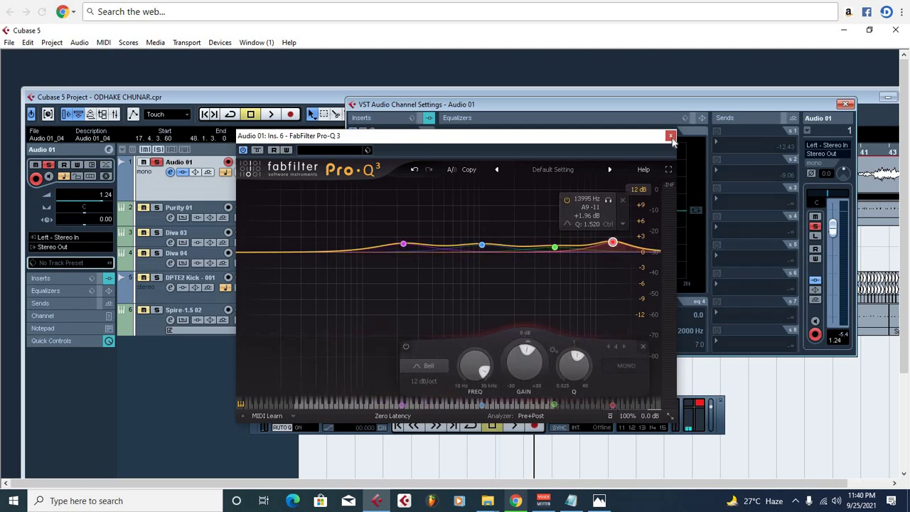
pyautogui.click(669, 136)
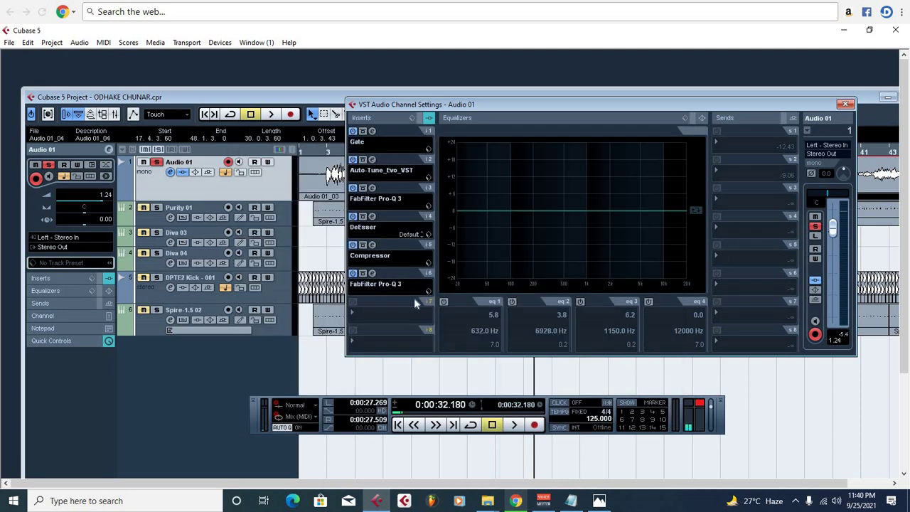
# Bypass the sixth insert and set channel EQ bands of 1.6 dB at 268 Hz, 2.8 dB at 1170 Hz and 3.2 dB at 9108 Hz.
pyautogui.click(353, 273)
pyautogui.click(660, 201)
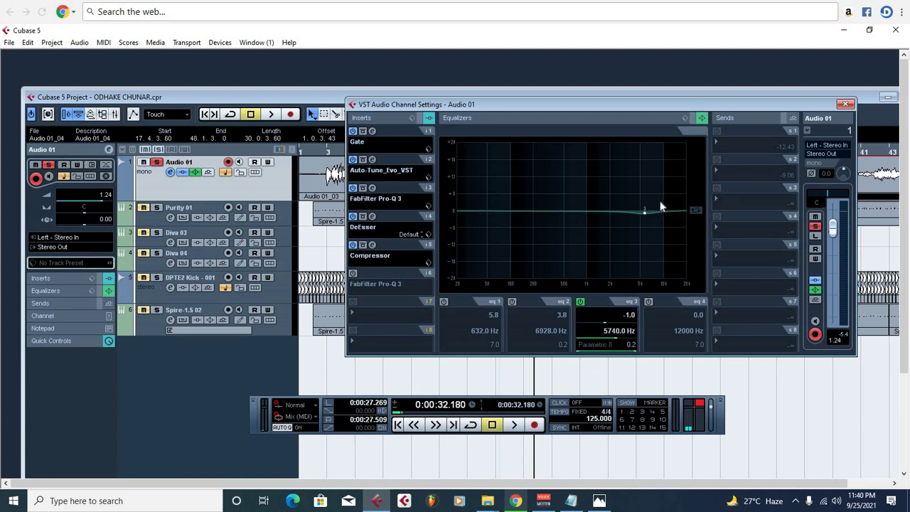
pyautogui.click(591, 201)
pyautogui.click(543, 207)
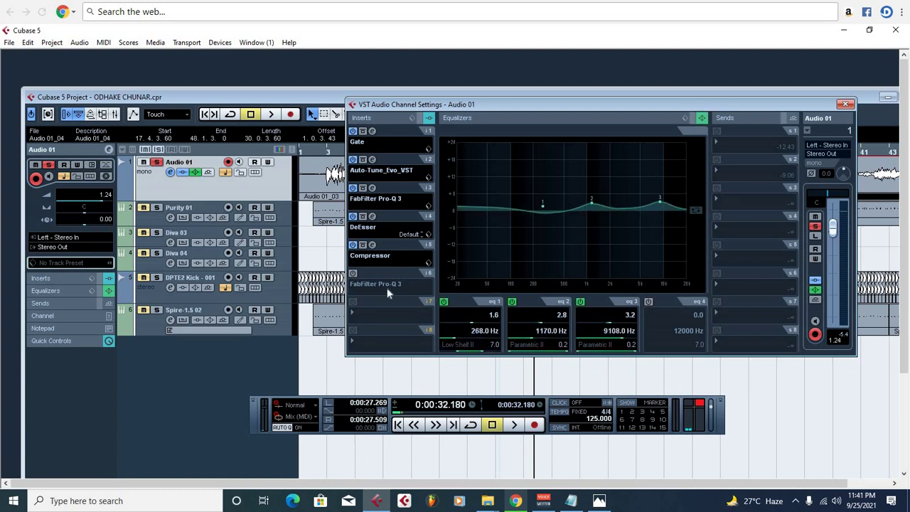
# Re-enable the Pro-Q 3 in the sixth insert slot and review the DeEsser's settings.
pyautogui.click(353, 273)
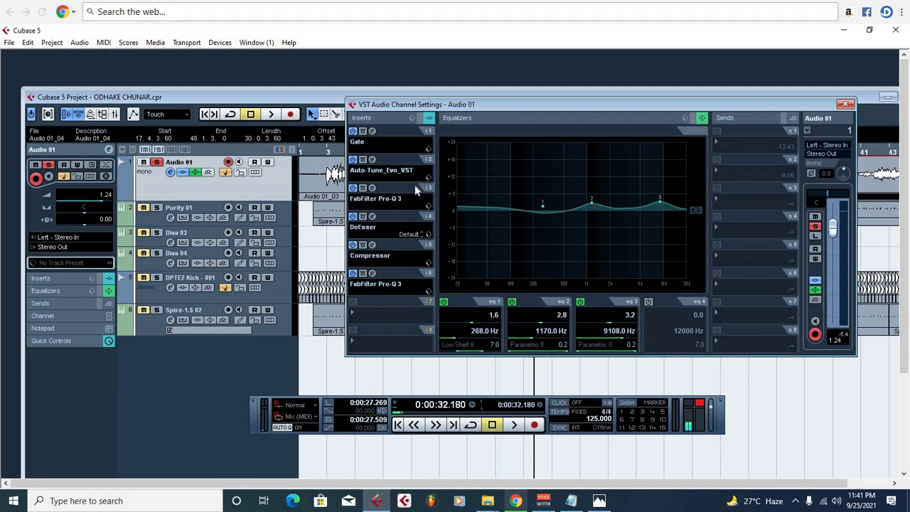
pyautogui.click(372, 216)
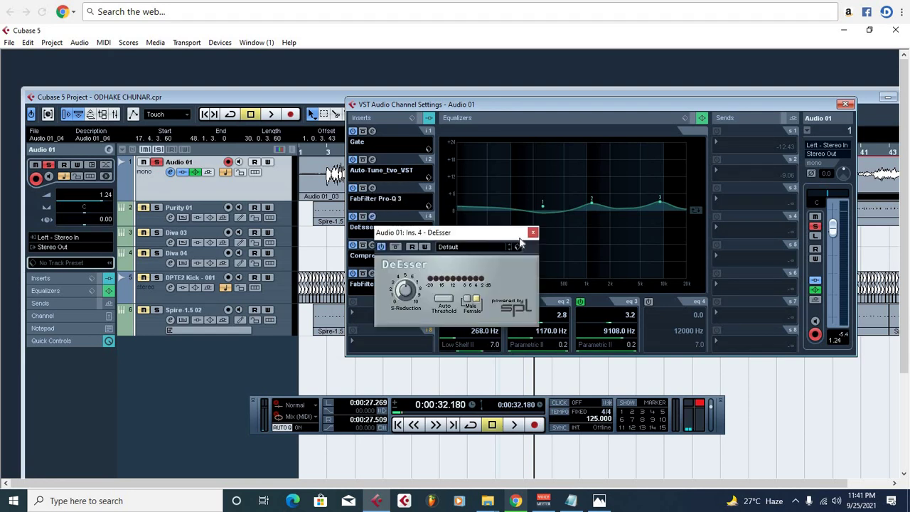
pyautogui.click(537, 234)
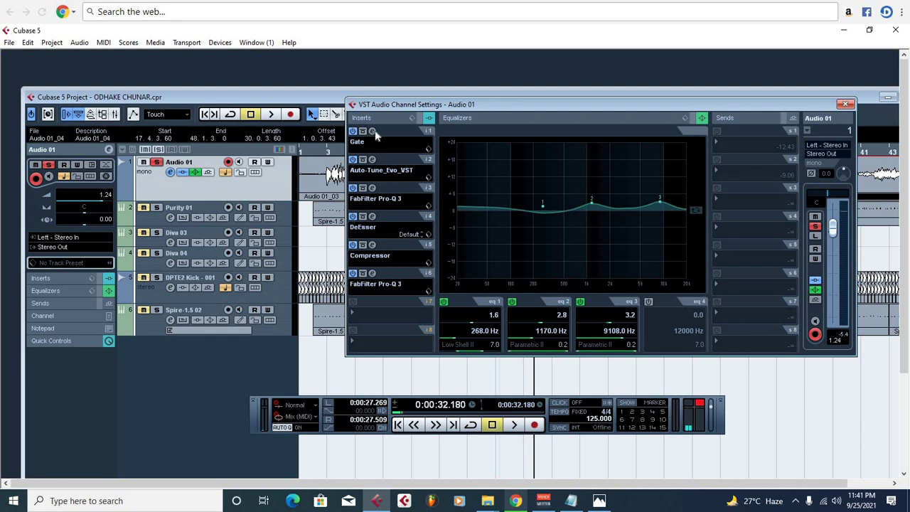
# Insert the Waves RVox Mono plug-in in the seventh insert slot of Audio 01 and close its window.
pyautogui.click(397, 319)
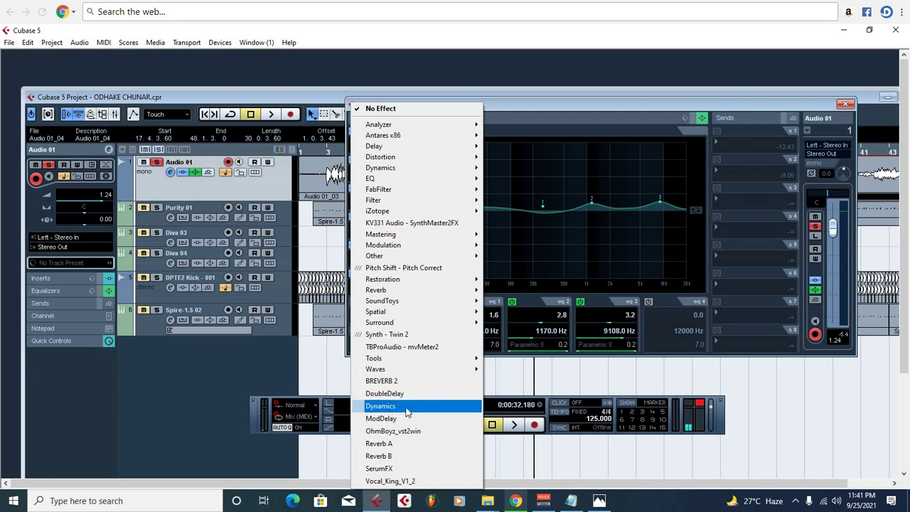
pyautogui.moveTo(398, 372)
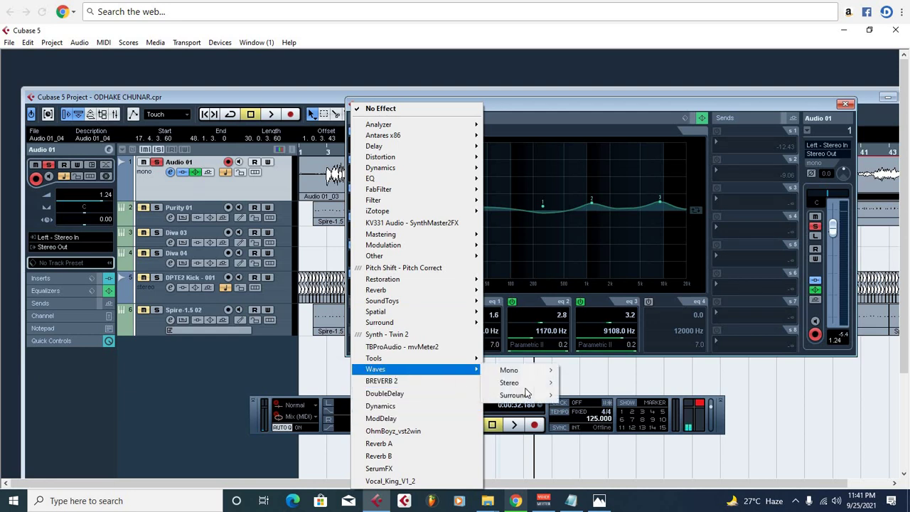
pyautogui.moveTo(523, 377)
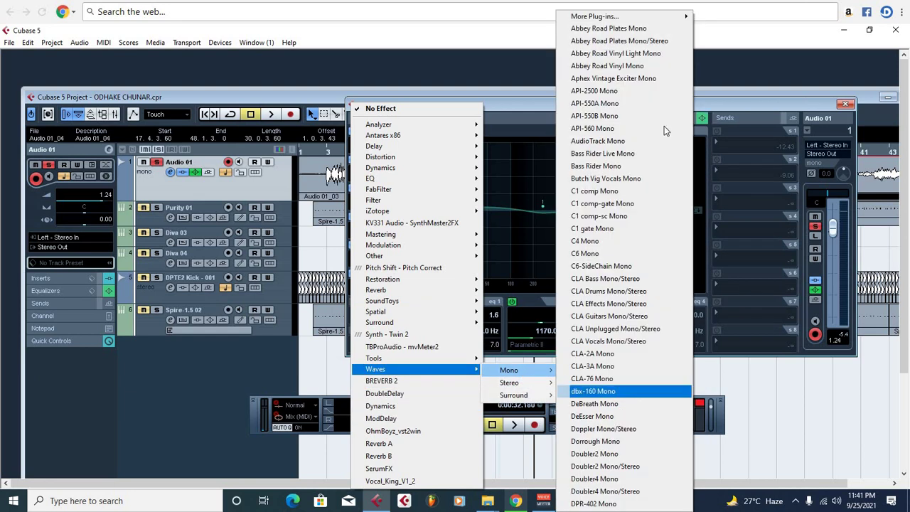
pyautogui.moveTo(626, 16)
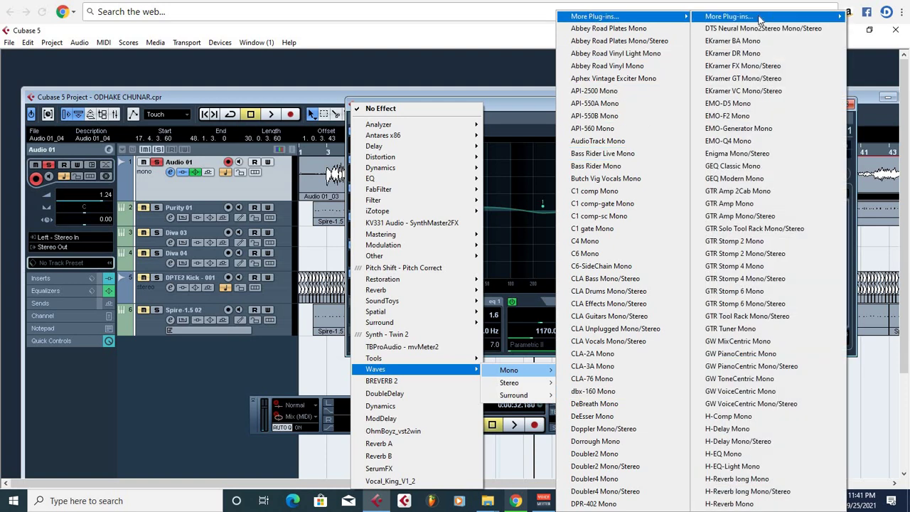
pyautogui.moveTo(759, 16)
pyautogui.moveTo(656, 20)
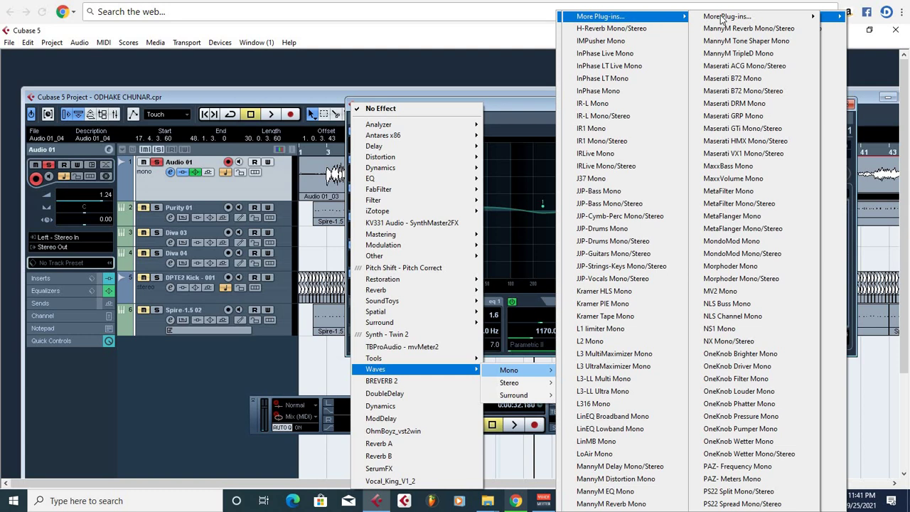
pyautogui.moveTo(722, 18)
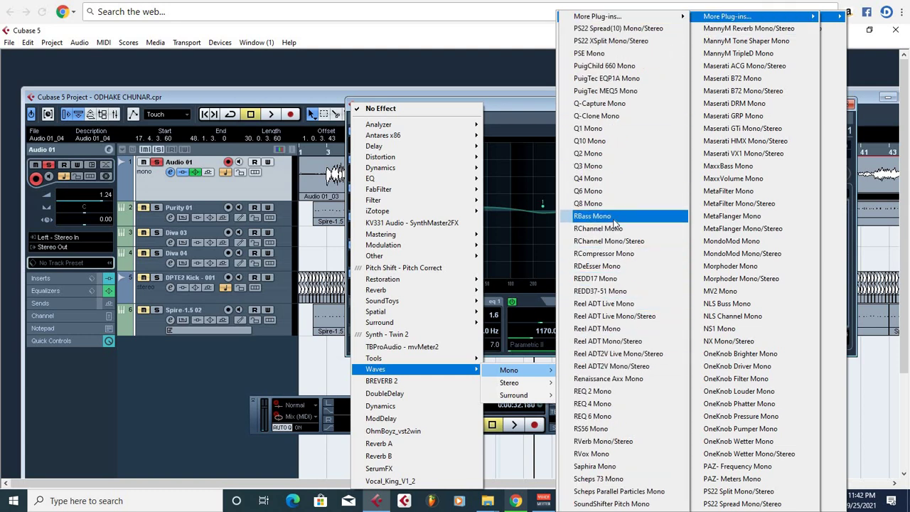
pyautogui.click(599, 456)
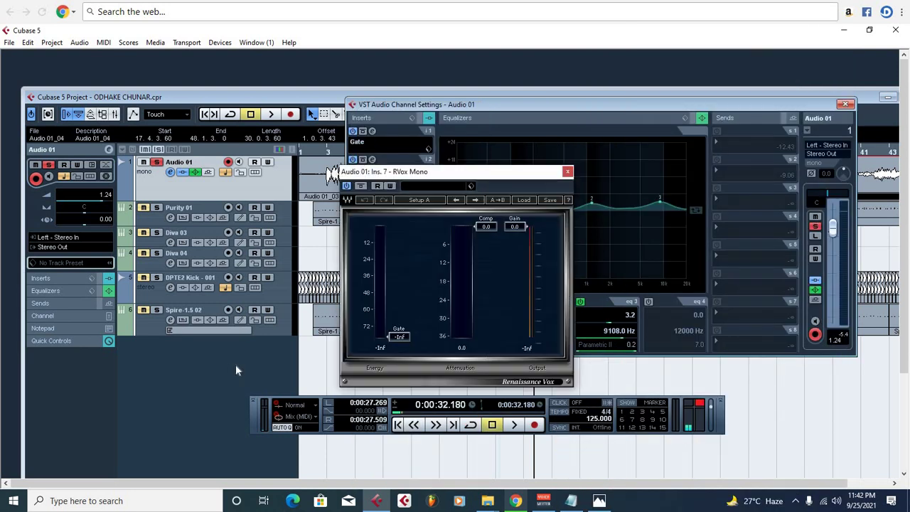
pyautogui.click(567, 172)
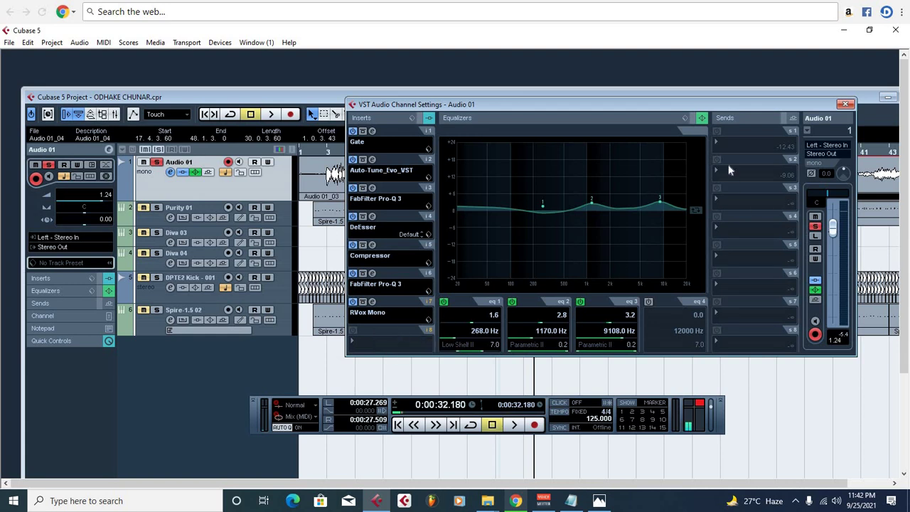
# Add a stereo FX channel track with the MonoDelay effect.
pyautogui.rightClick(212, 361)
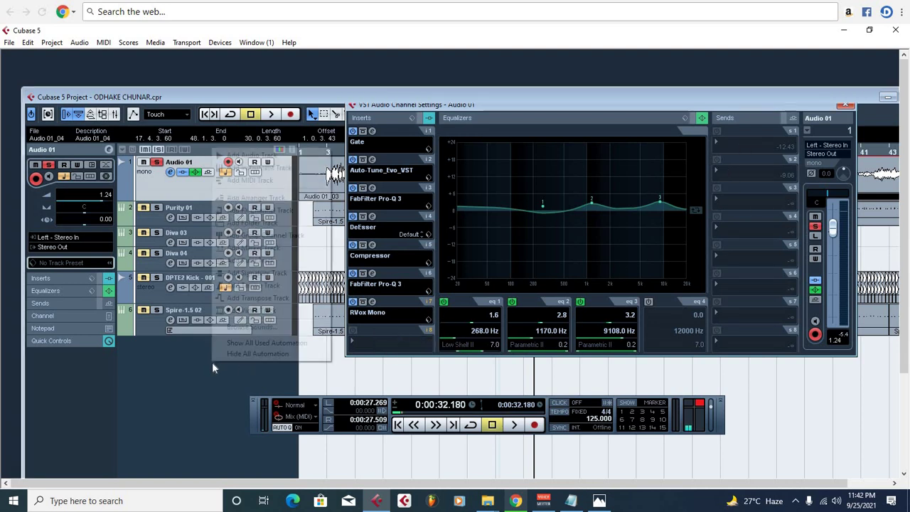
pyautogui.click(266, 212)
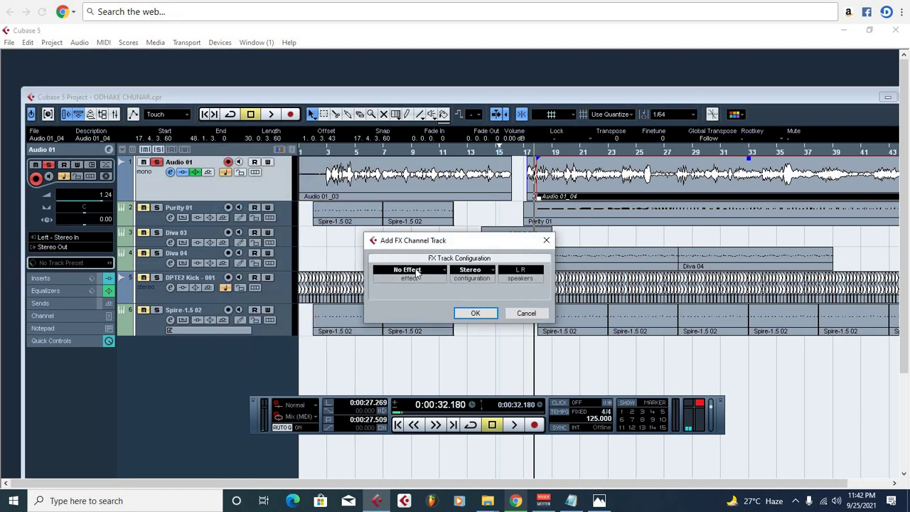
pyautogui.click(418, 271)
pyautogui.moveTo(452, 148)
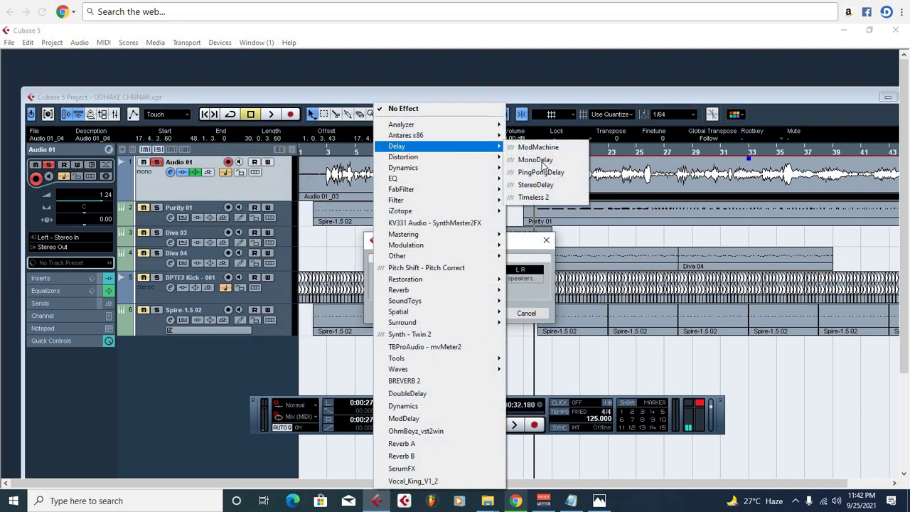
pyautogui.click(540, 159)
pyautogui.click(205, 398)
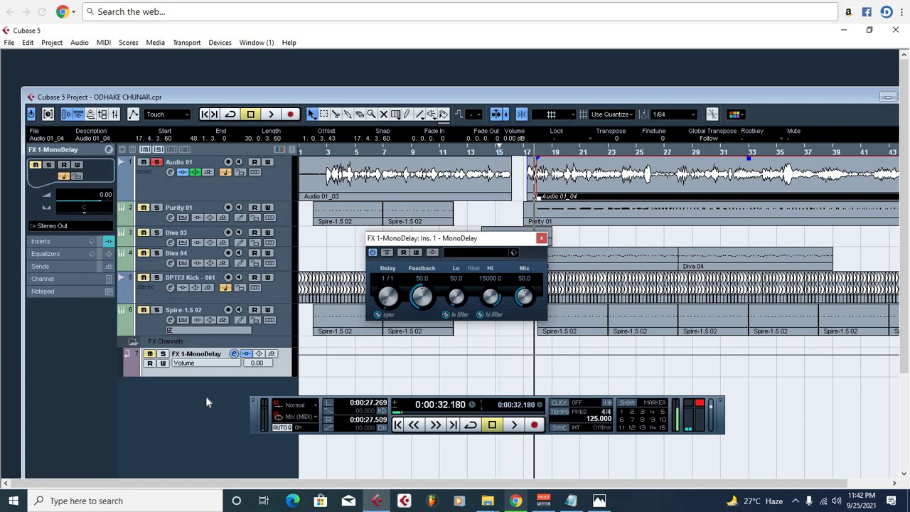
# Add a second FX channel track with the Reverb B effect.
pyautogui.rightClick(206, 399)
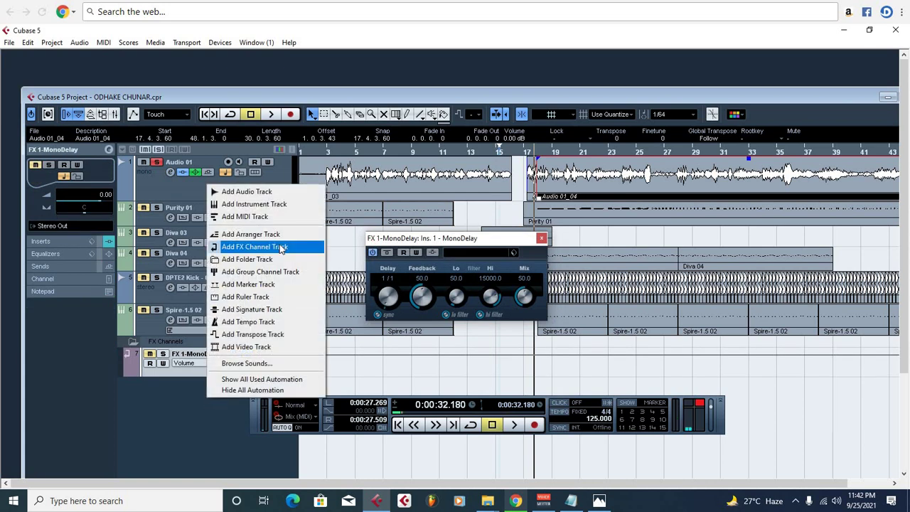
pyautogui.click(282, 248)
pyautogui.click(436, 270)
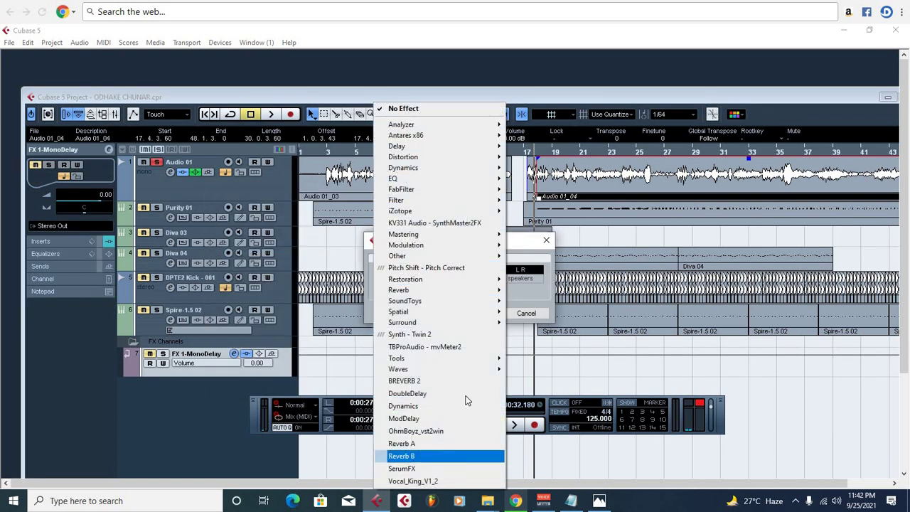
pyautogui.click(441, 456)
pyautogui.click(473, 312)
# Route Audio 01's first send to FX 1-MonoDelay and second send to FX 2-Reverb B, activate both and close the effect windows.
pyautogui.click(172, 172)
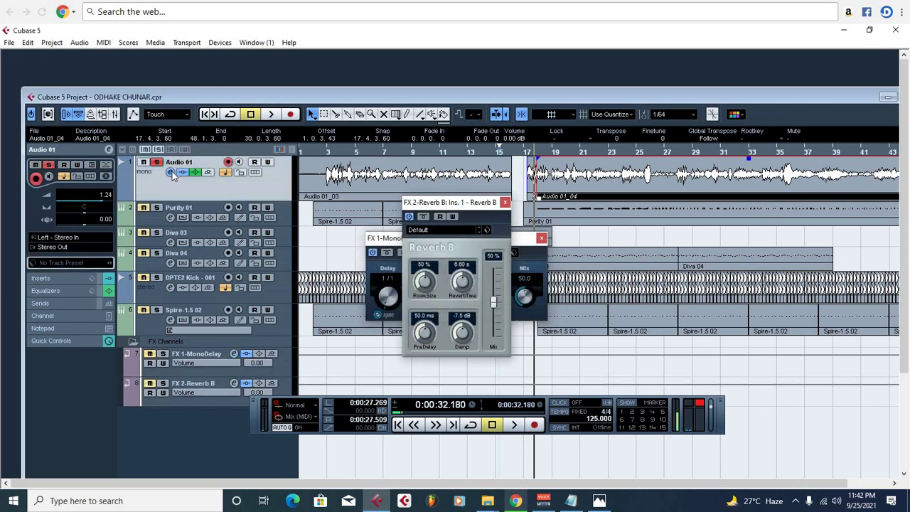
pyautogui.click(171, 172)
pyautogui.click(733, 141)
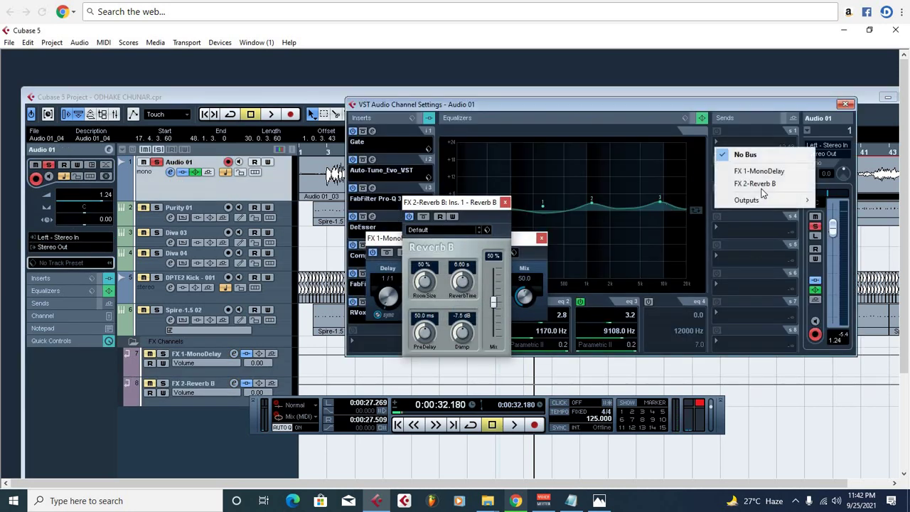
pyautogui.click(743, 171)
pyautogui.click(722, 145)
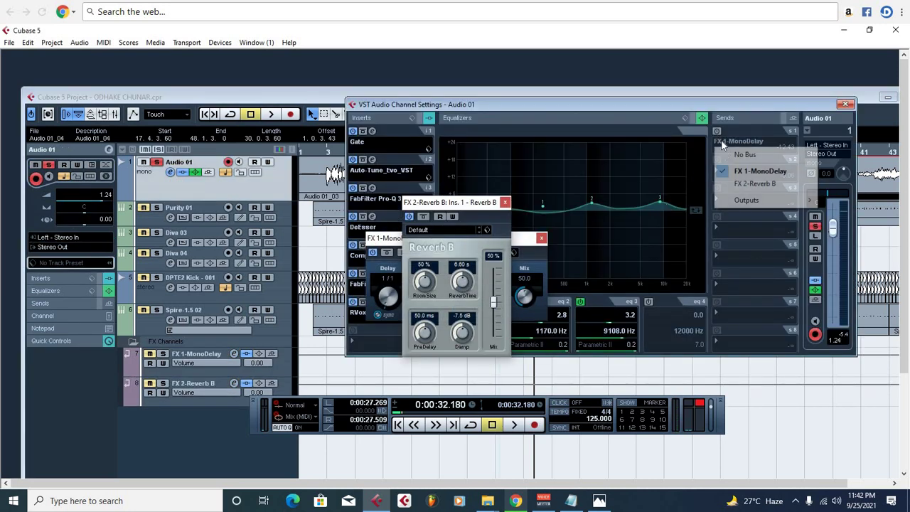
pyautogui.click(716, 131)
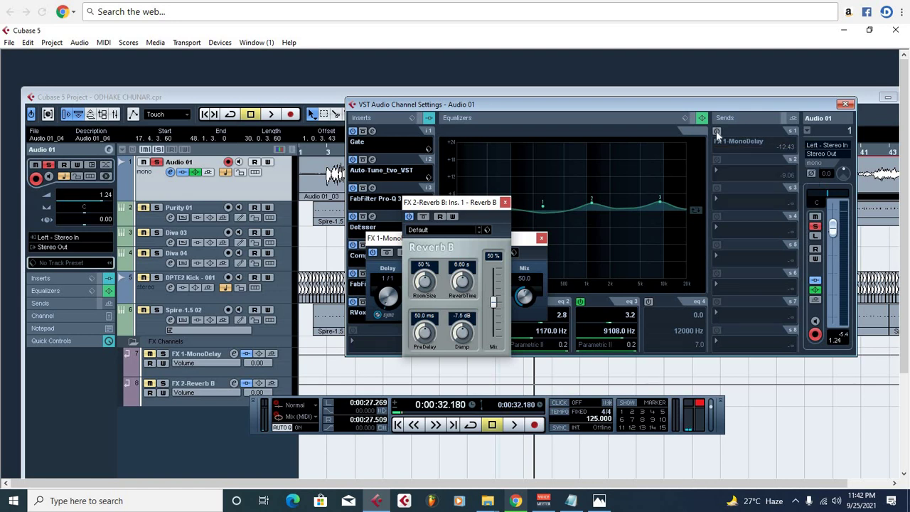
pyautogui.click(740, 171)
pyautogui.click(758, 213)
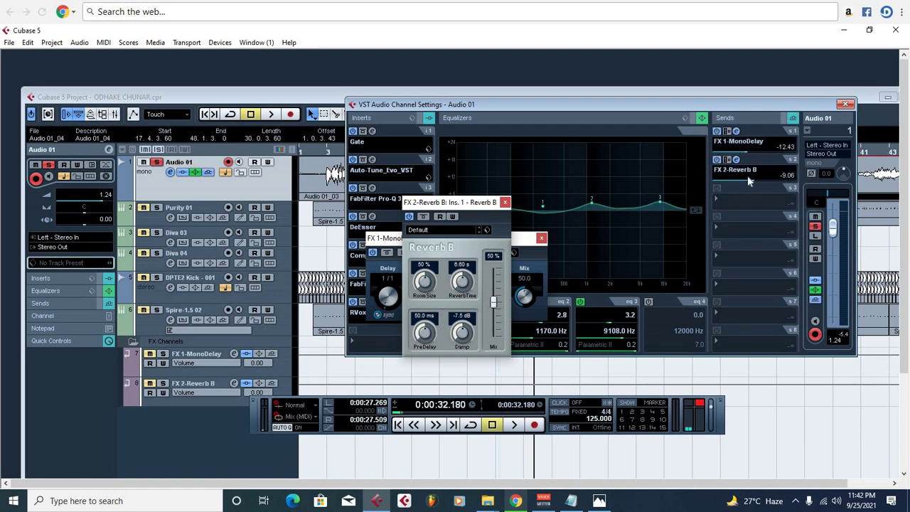
pyautogui.click(505, 203)
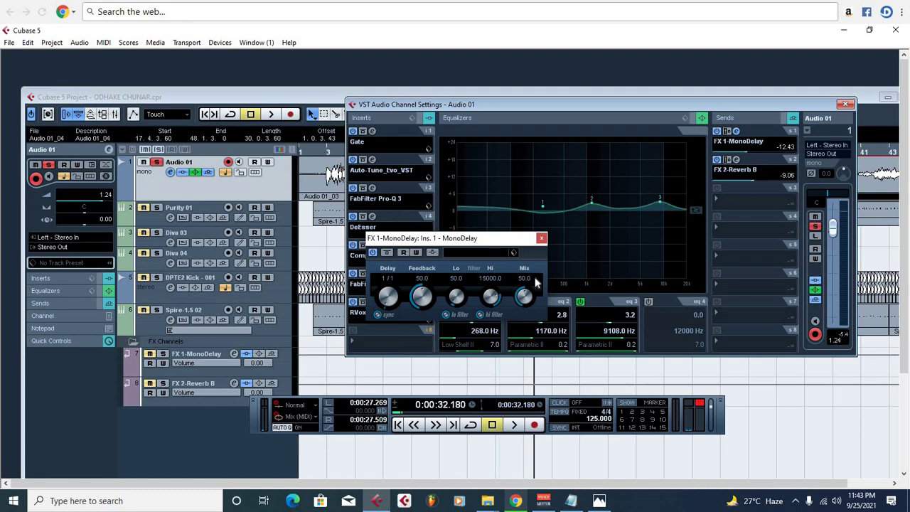
pyautogui.click(542, 239)
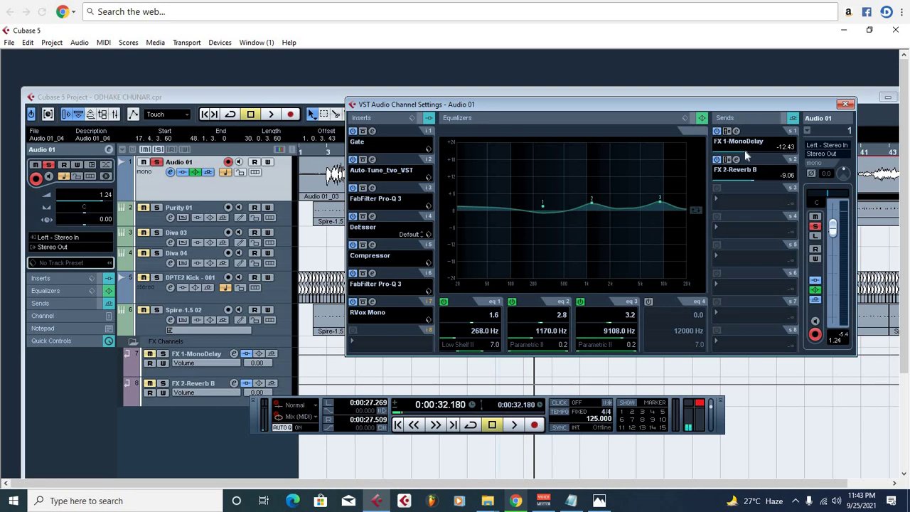
# Raise Audio 01's send levels to -6.90 for FX 1-MonoDelay and -4.48 for FX 2-Reverb B.
pyautogui.moveTo(751, 175); pyautogui.dragTo(760, 156)
pyautogui.scroll(3, 759, 156)
pyautogui.click(385, 343)
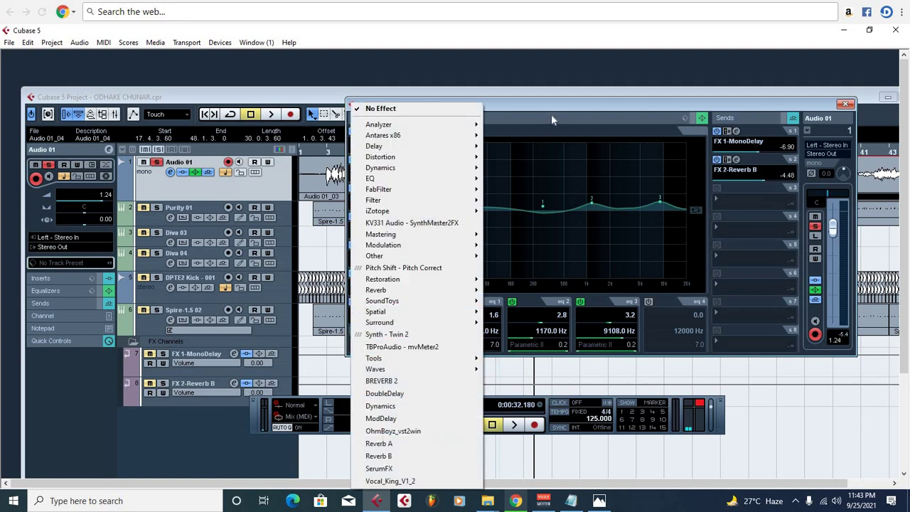
pyautogui.press('Escape')
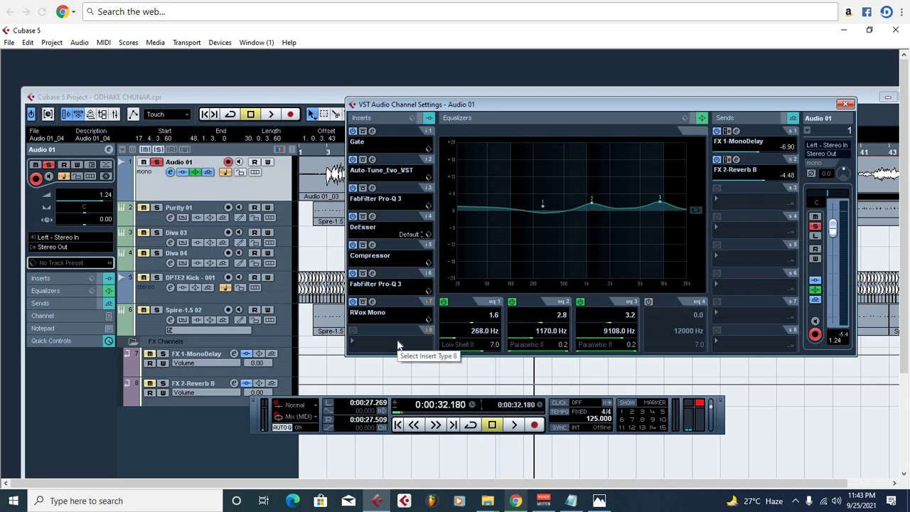
# Close the channel settings, maximize the project window and place the project cursor at bar 18, where the Audio 01_04 clips meet.
pyautogui.click(845, 103)
pyautogui.doubleClick(698, 97)
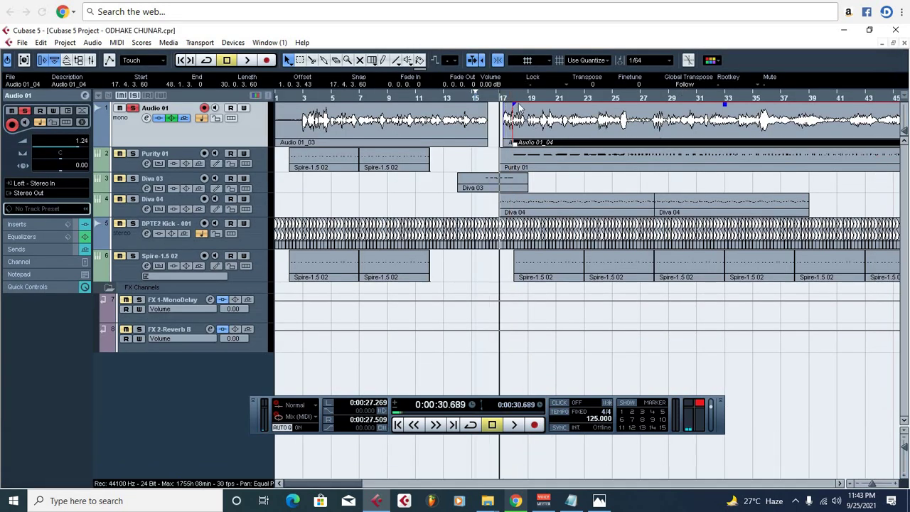
pyautogui.click(513, 104)
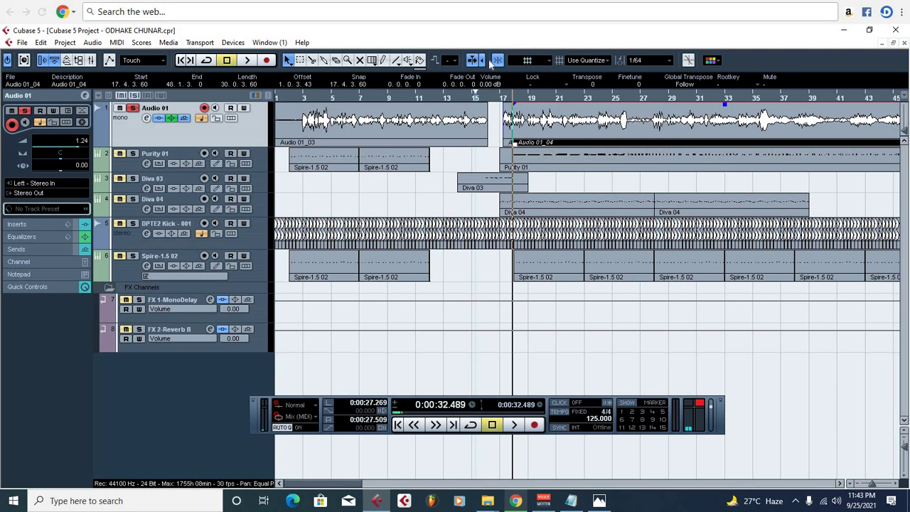
pyautogui.press('h')
pyautogui.press('h')
pyautogui.press('h')
pyautogui.press('h')
pyautogui.press('h')
pyautogui.press('h')
pyautogui.press('h')
pyautogui.press('h')
pyautogui.press('h')
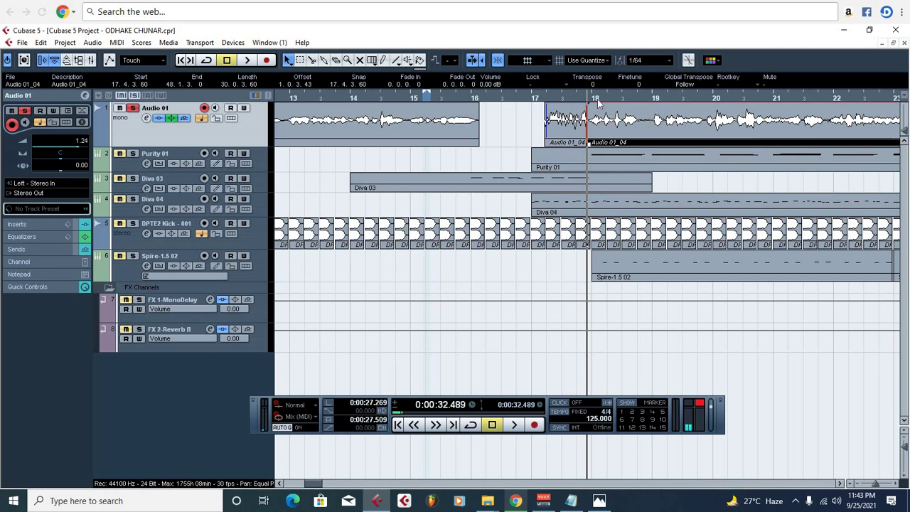
pyautogui.press('KP_Add')
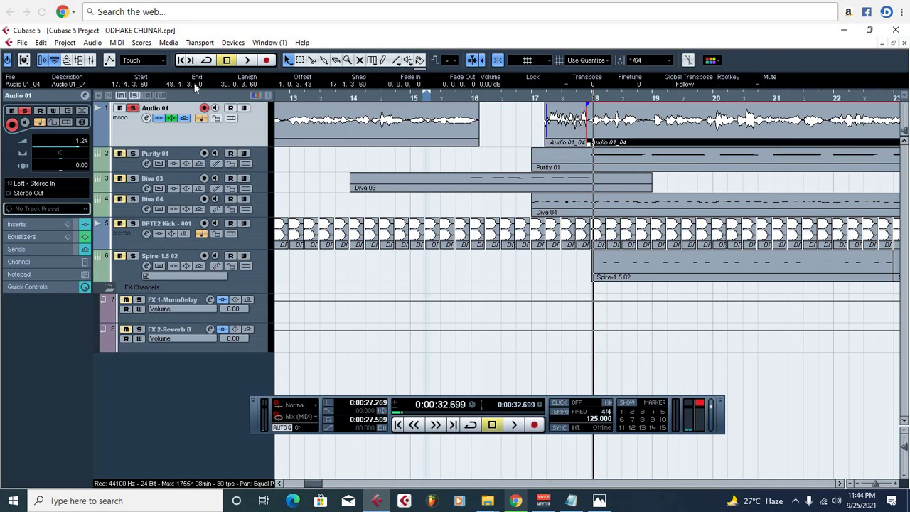
# Reopen the channel settings of the Audio 01 track.
pyautogui.click(146, 118)
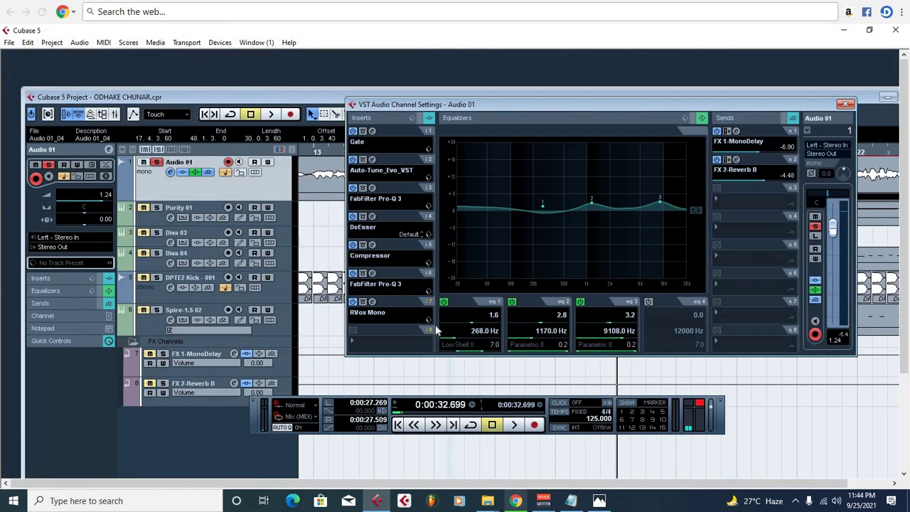